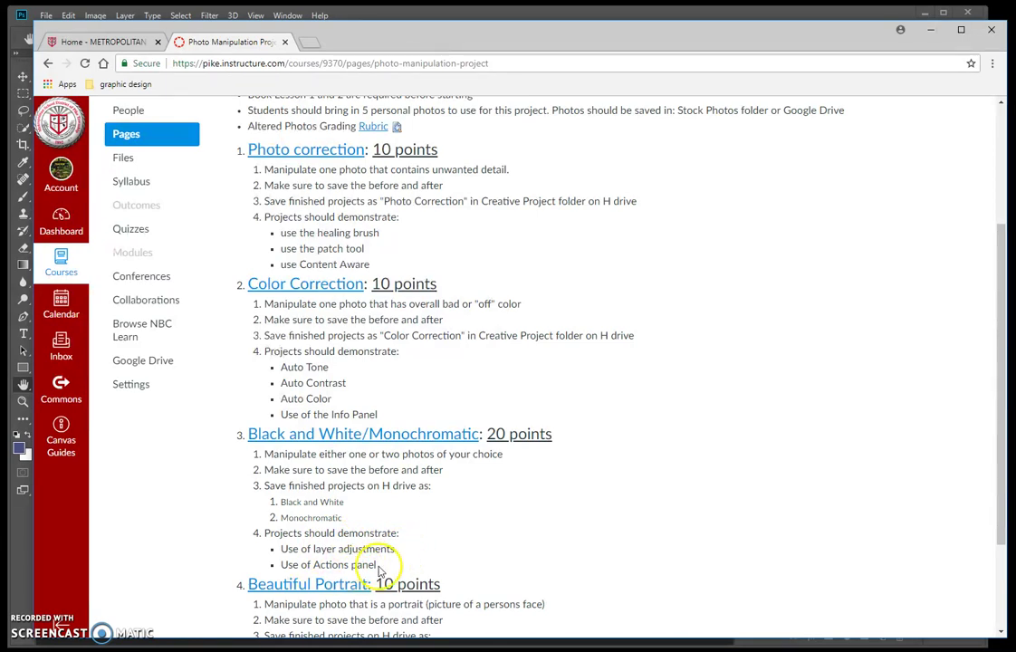
- Open the Black and White/Monochromatic instructions page and read through its steps
{"action": "left_click", "coordinate": [380, 434]}
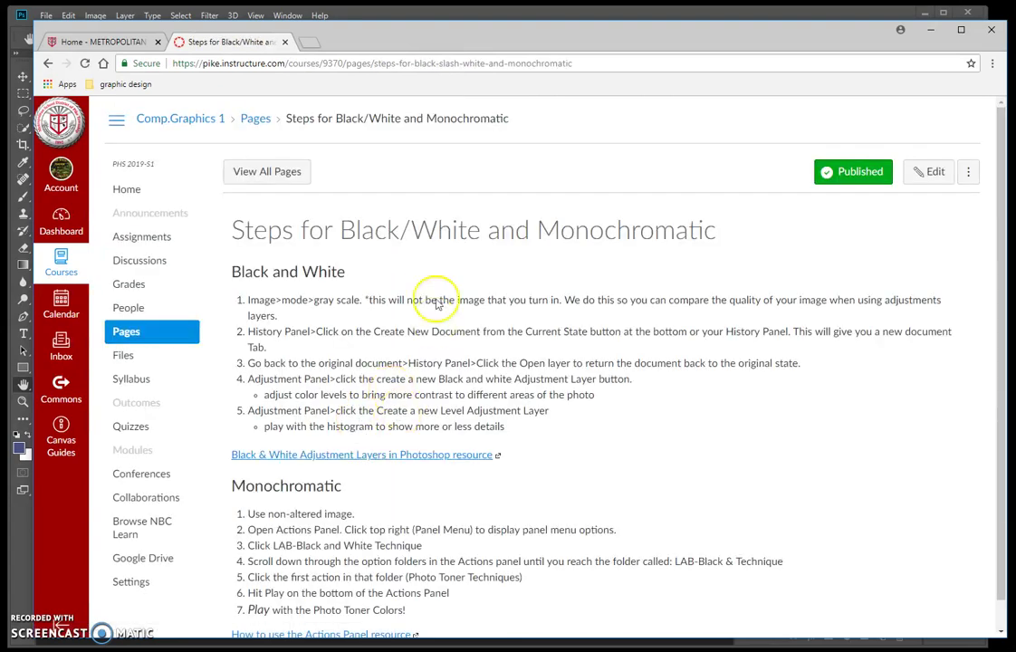
{"action": "scroll", "coordinate": [447, 301], "scroll_direction": "down", "scroll_amount": 1}
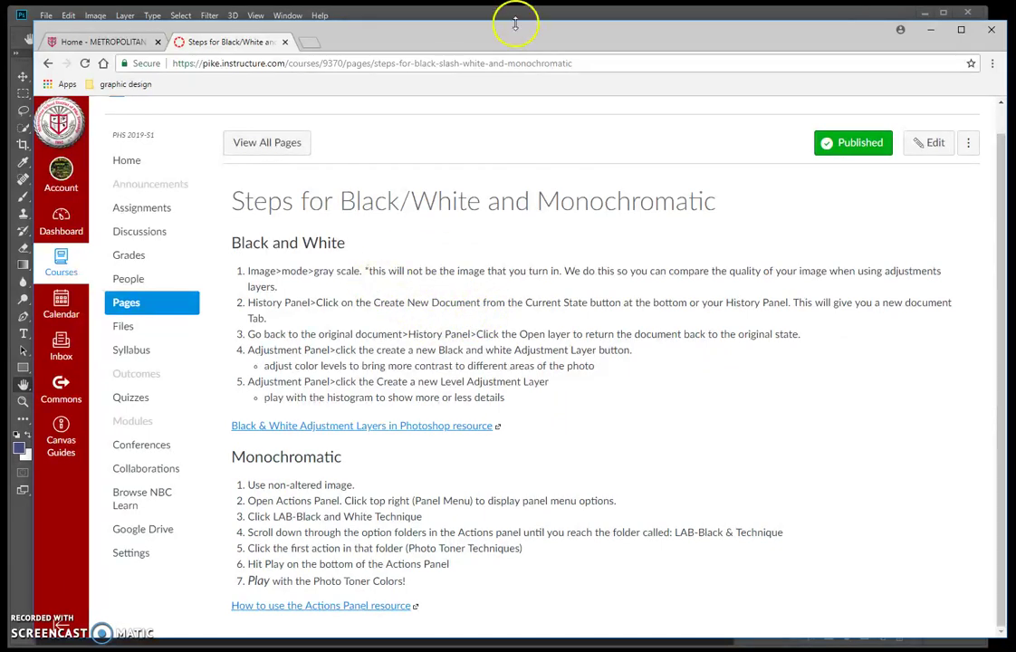
{"action": "left_click_drag", "start_coordinate": [519, 39], "coordinate": [0, 36]}
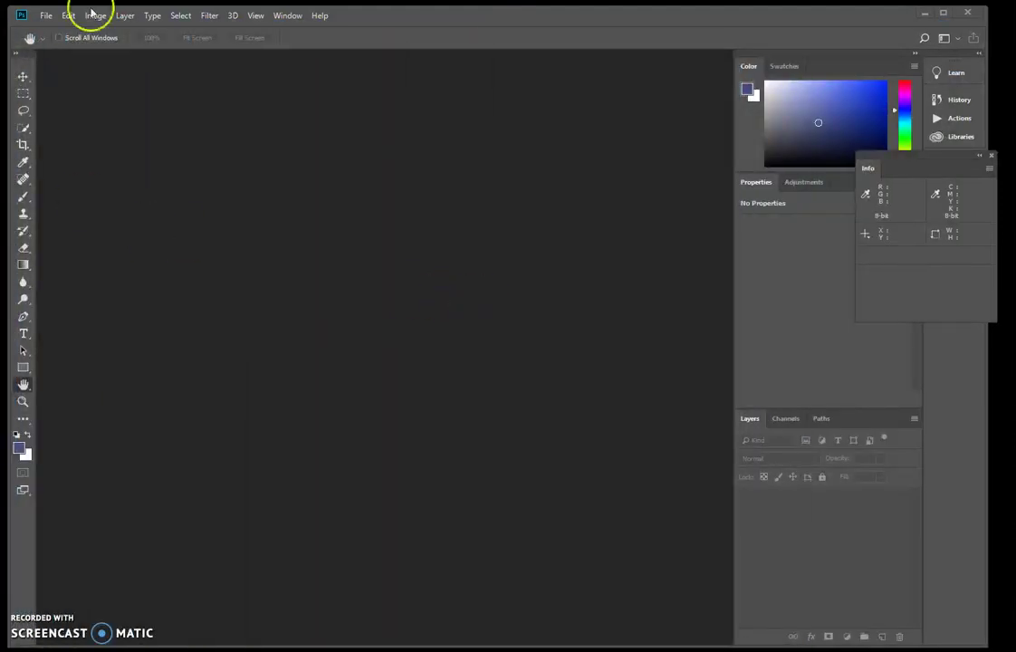
- Browse in Bridge to the stock photos folder inside STUDENTS > Art > Computer graphics
{"action": "left_click", "coordinate": [45, 16]}
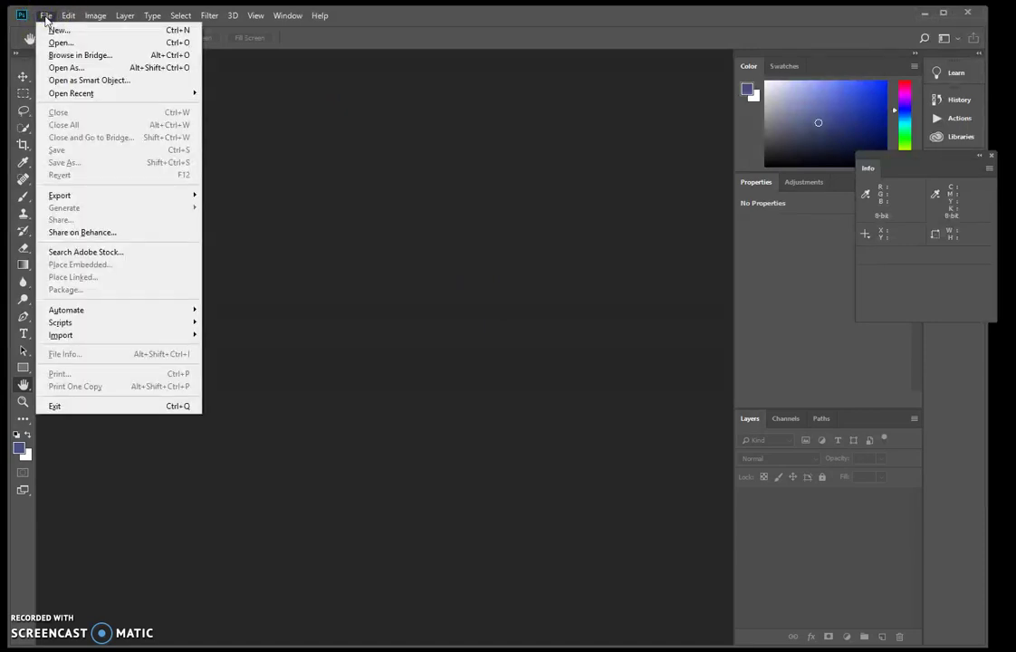
{"action": "left_click", "coordinate": [71, 56]}
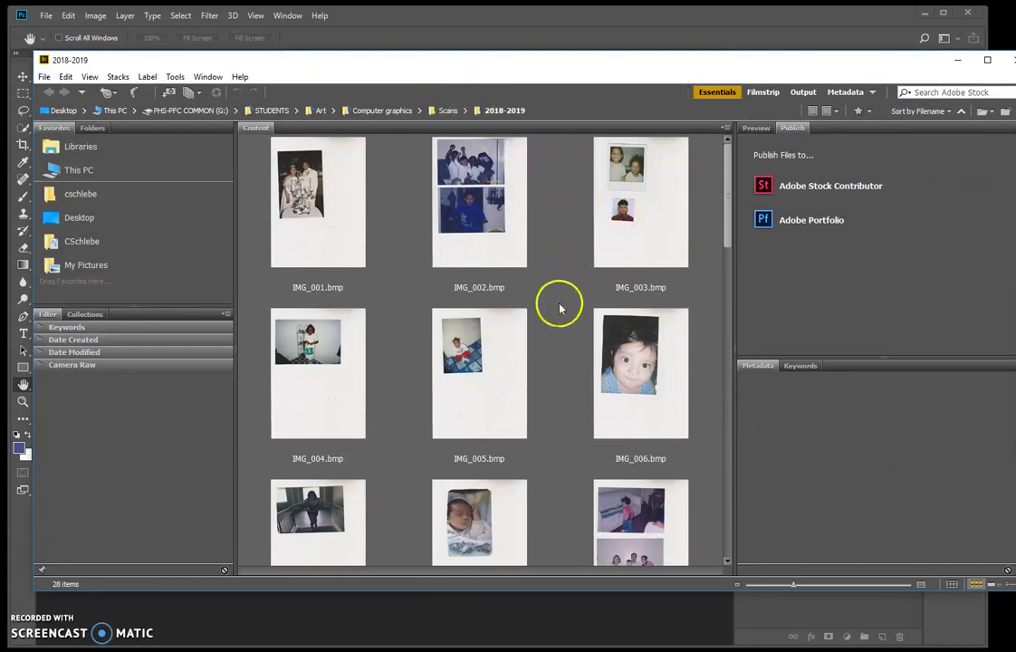
{"action": "left_click_drag", "start_coordinate": [683, 591], "coordinate": [686, 639]}
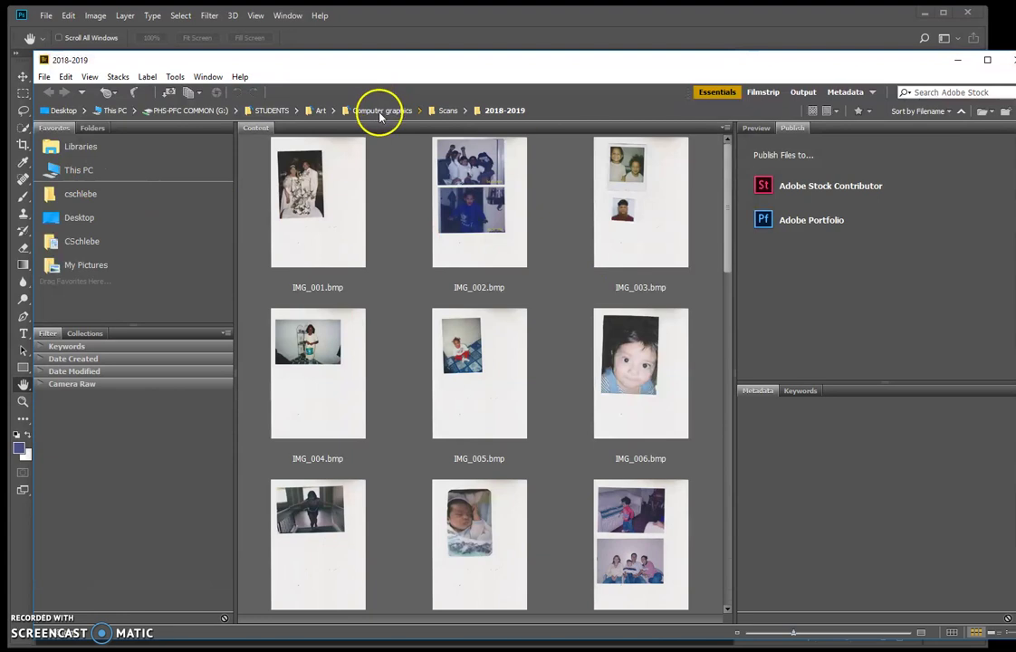
{"action": "left_click", "coordinate": [269, 109]}
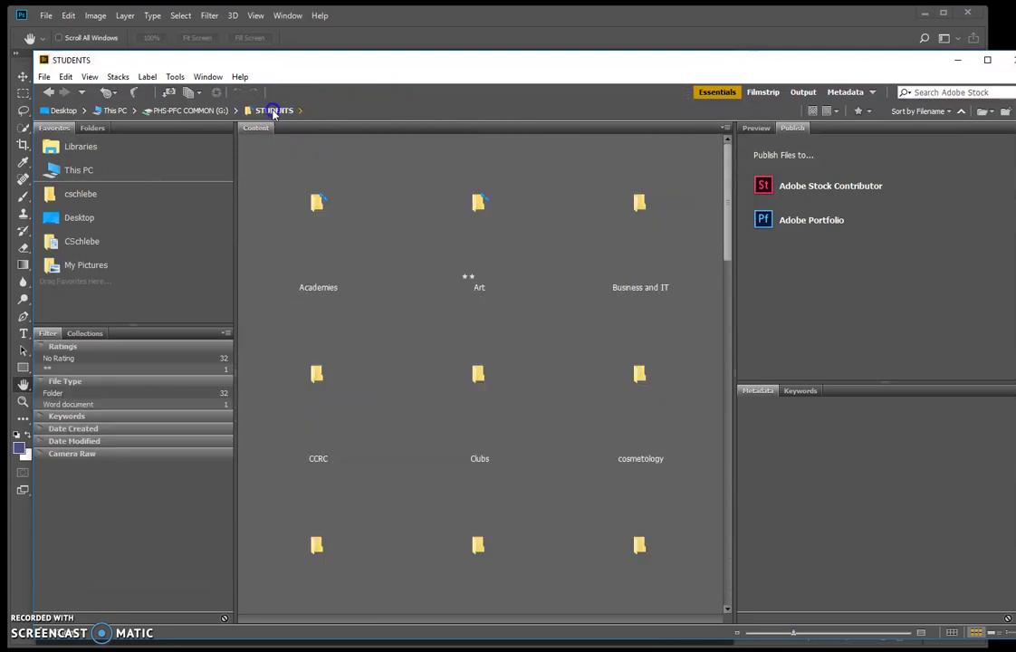
{"action": "double_click", "coordinate": [480, 207]}
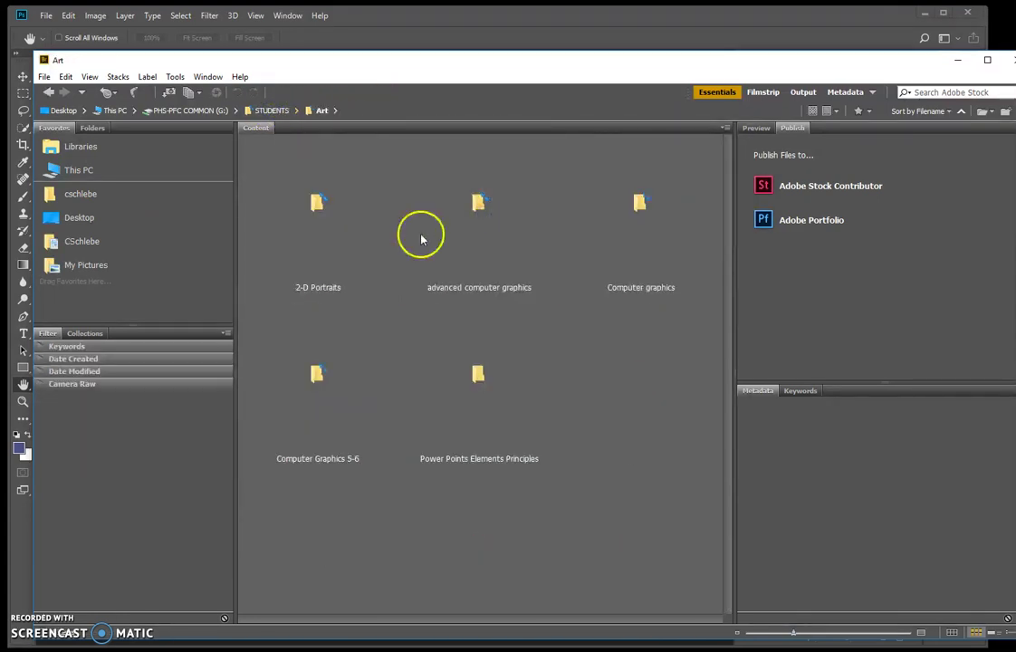
{"action": "double_click", "coordinate": [633, 290]}
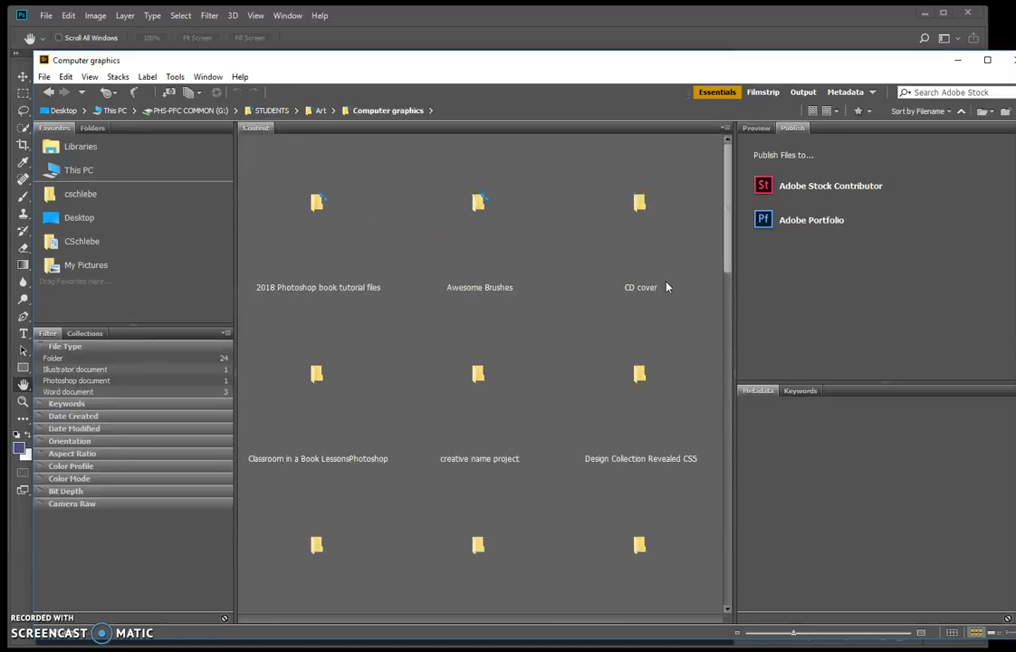
{"action": "scroll", "coordinate": [635, 374], "scroll_direction": "down", "scroll_amount": 10}
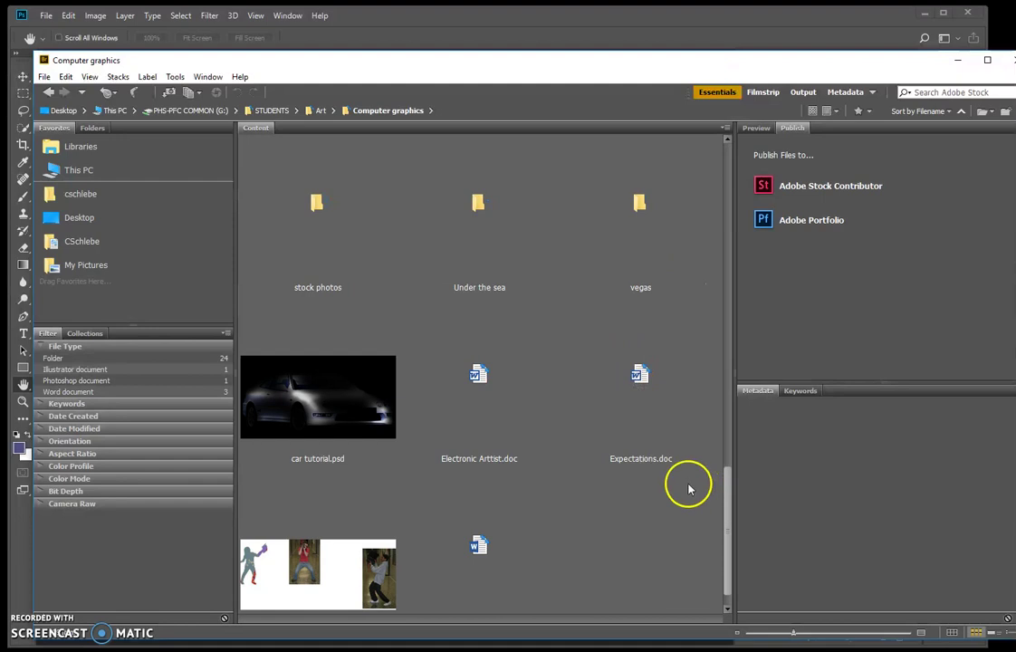
{"action": "scroll", "coordinate": [681, 471], "scroll_direction": "up", "scroll_amount": 1}
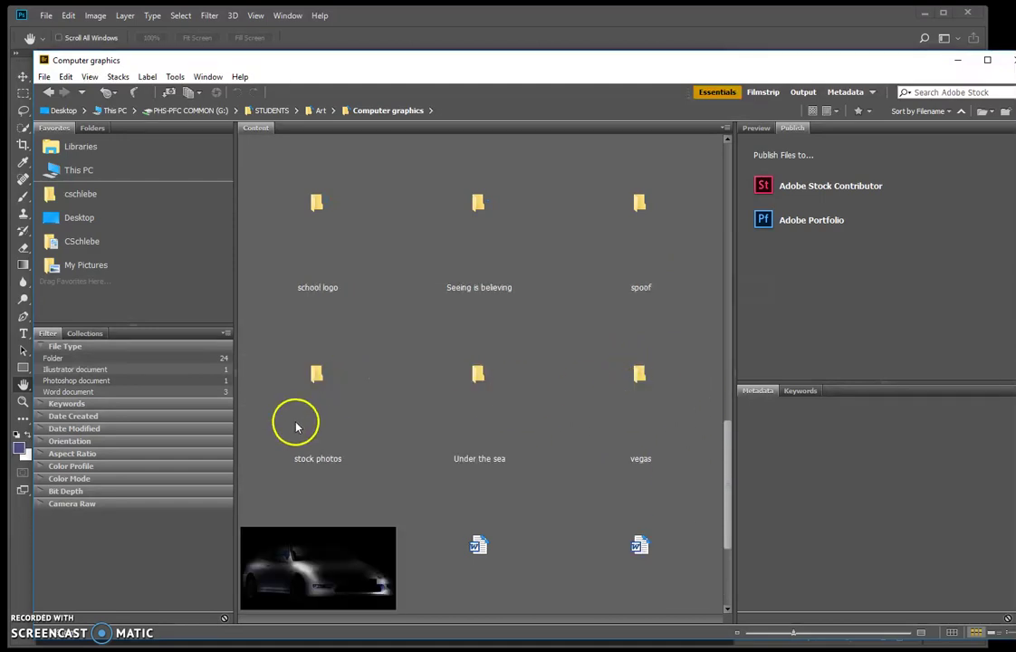
{"action": "double_click", "coordinate": [315, 377]}
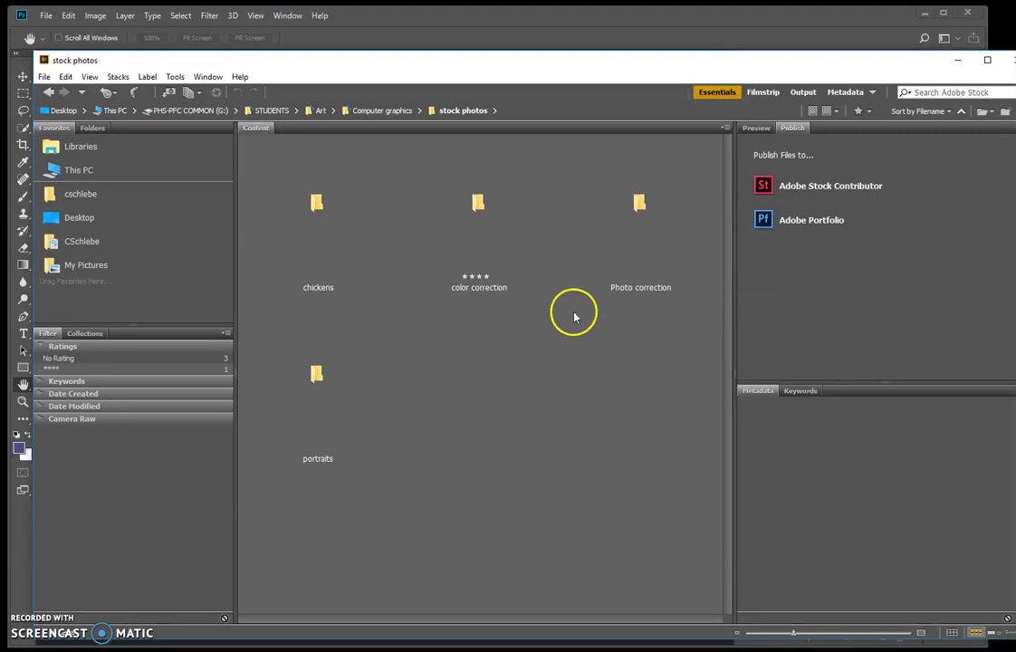
- Open 20150914_093948_resized.jpg from the chickens folder in Photoshop
{"action": "left_click", "coordinate": [325, 267]}
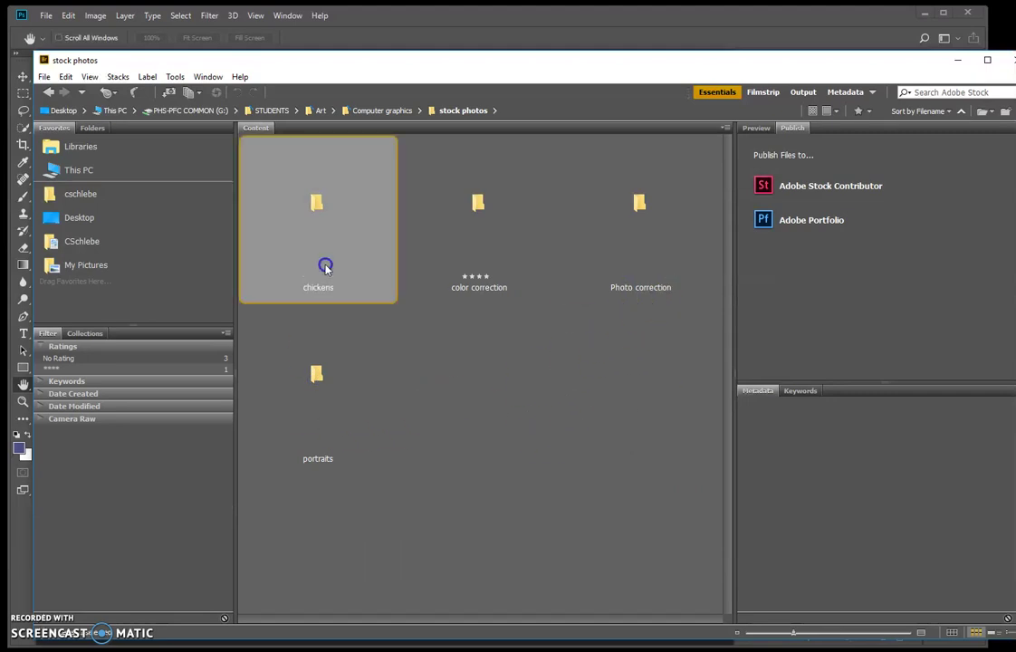
{"action": "double_click", "coordinate": [326, 267]}
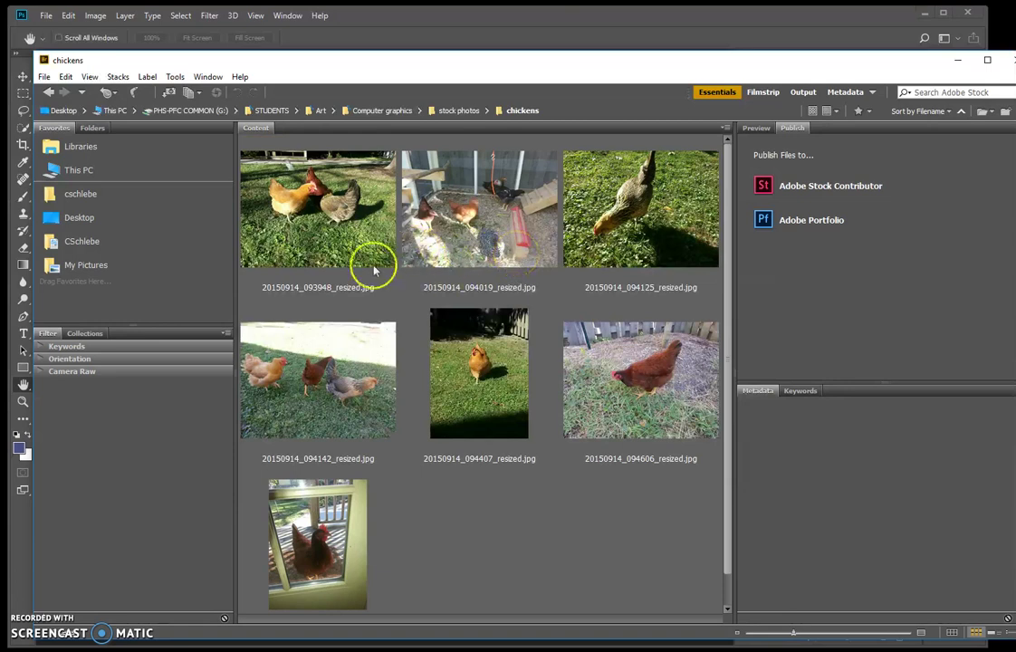
{"action": "left_click", "coordinate": [329, 230]}
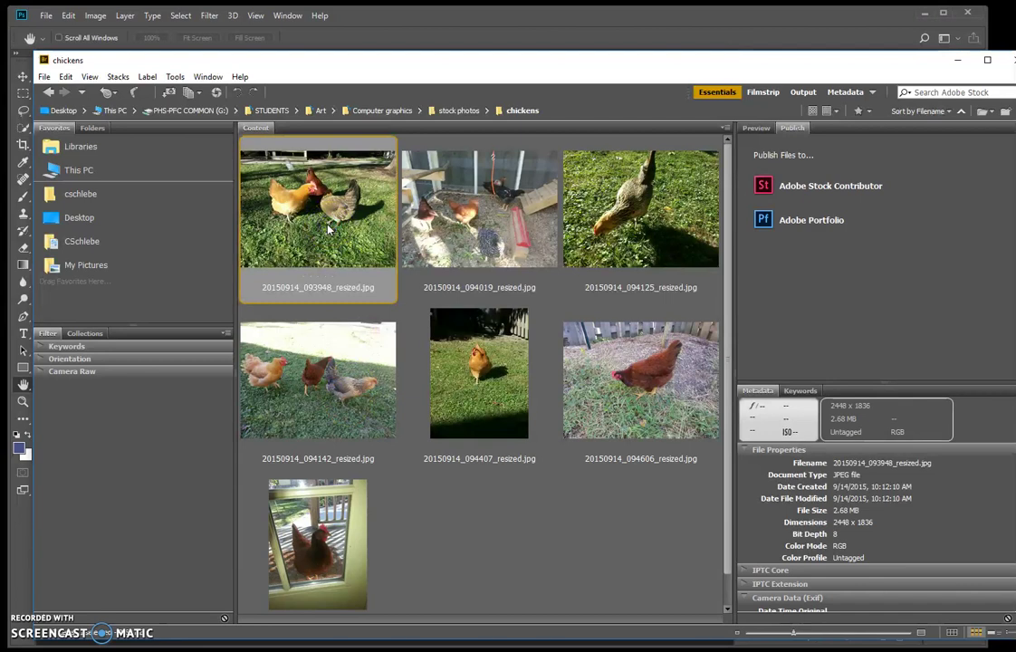
{"action": "left_click", "coordinate": [958, 63]}
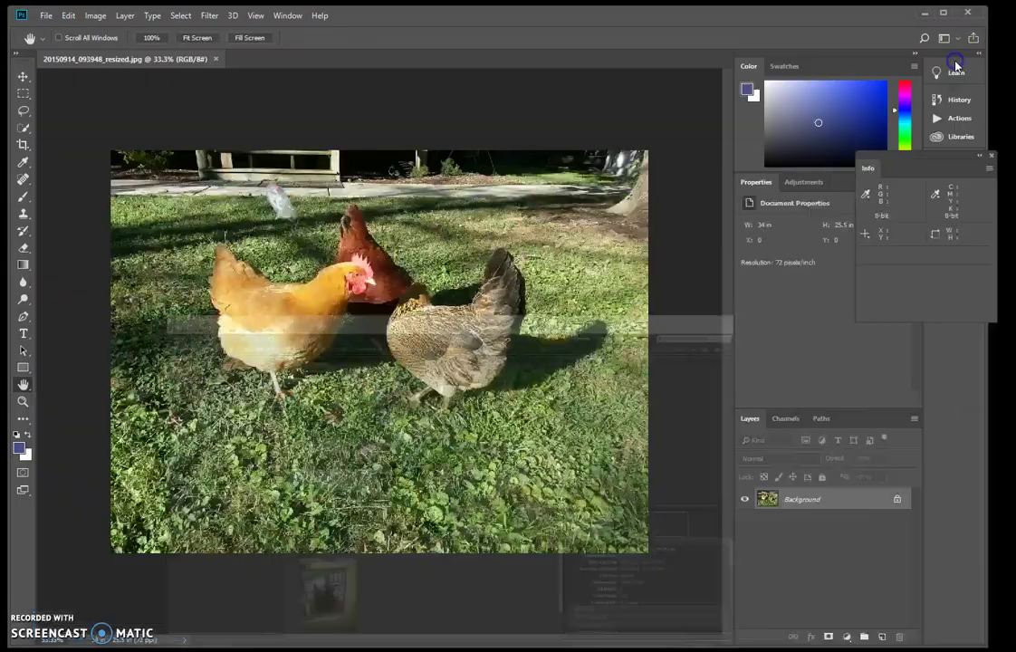
{"action": "left_click", "coordinate": [395, 301]}
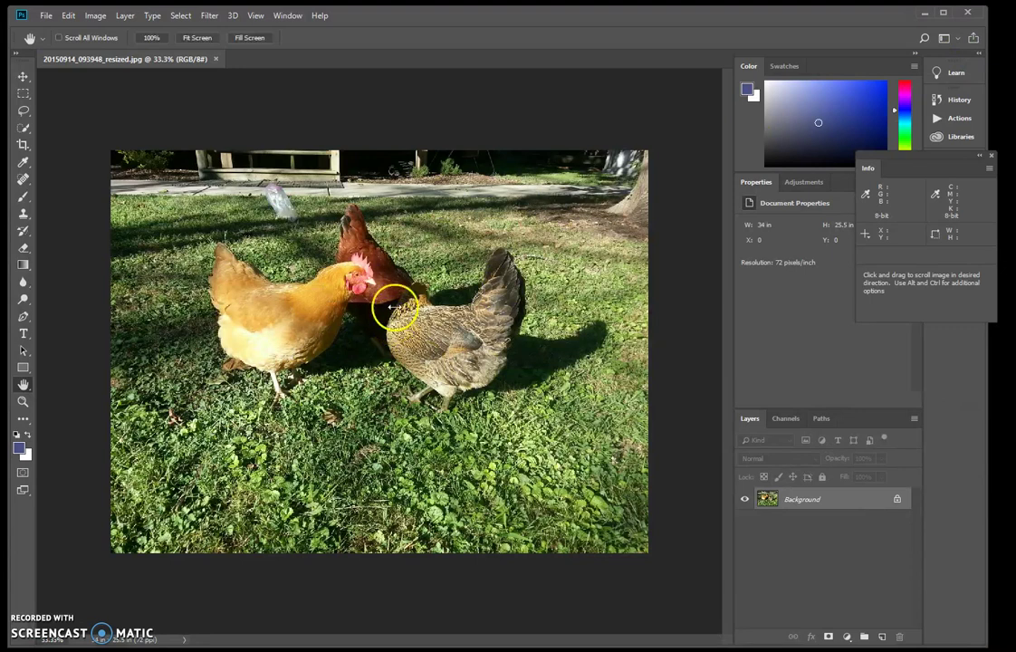
{"action": "left_click", "coordinate": [528, 318]}
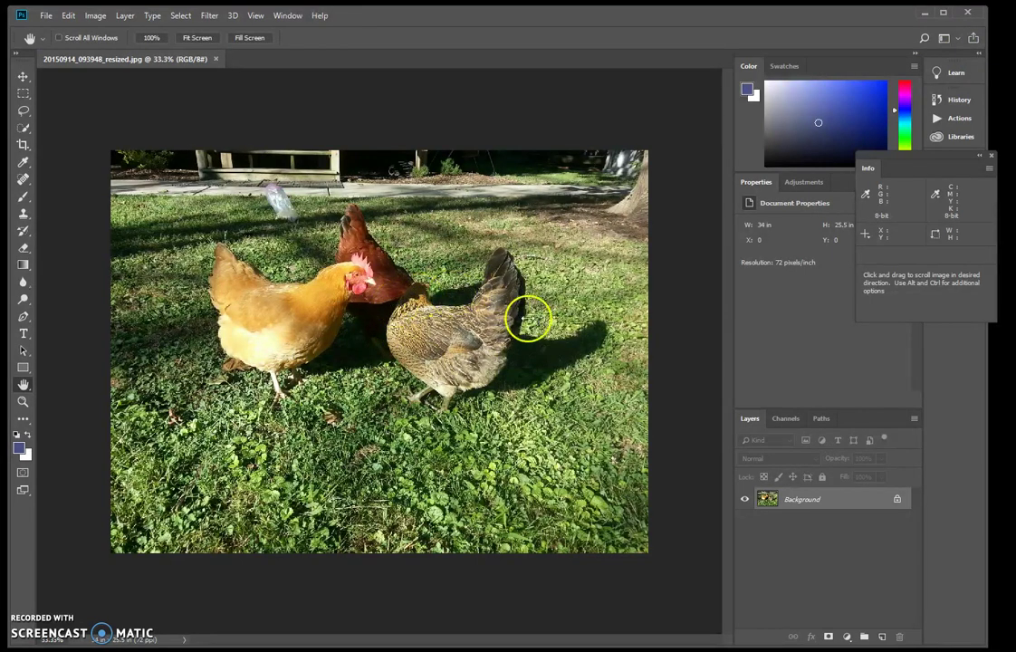
- Crop the photo closer around the three chickens, to about 24.8 by 18.6 in, and fit it to the screen
{"action": "left_click", "coordinate": [23, 145]}
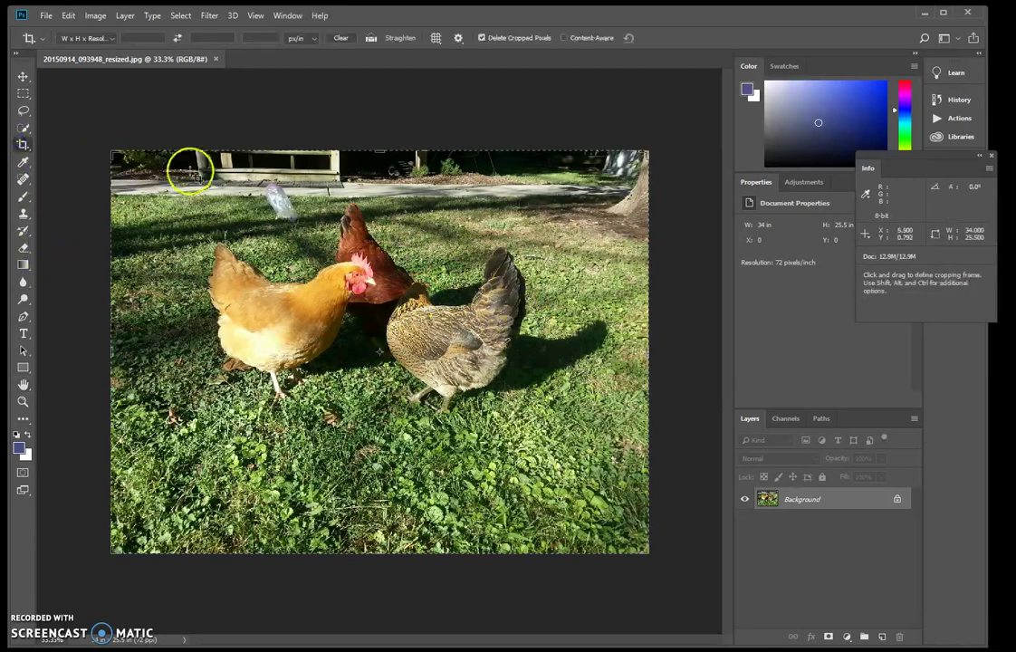
{"action": "left_click", "coordinate": [136, 166]}
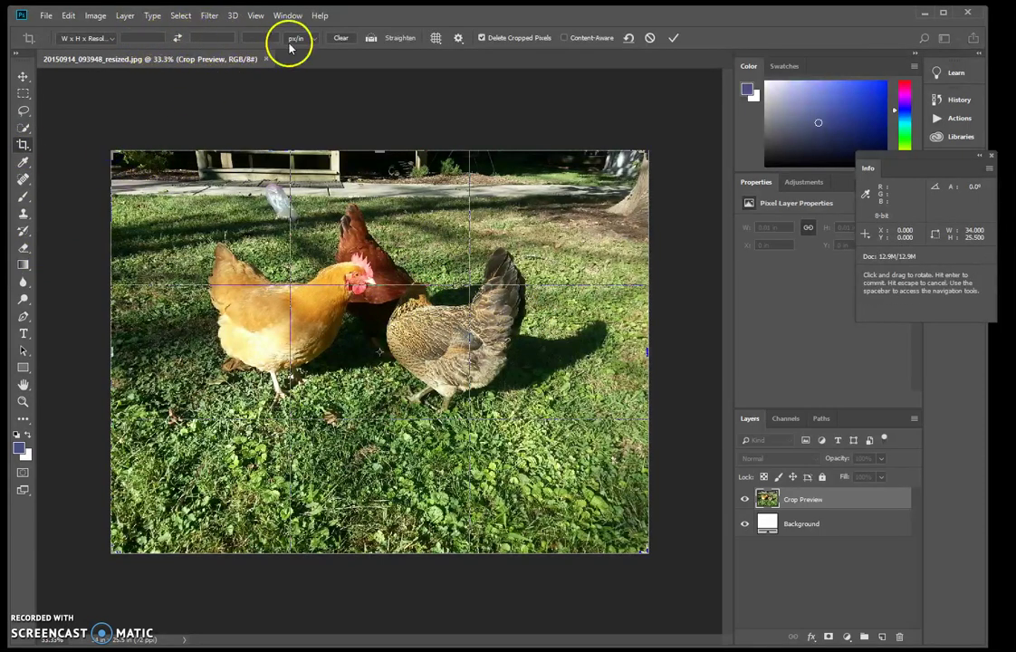
{"action": "mouse_move", "coordinate": [118, 160]}
{"action": "left_mouse_down"}
{"action": "mouse_move", "coordinate": [149, 160]}
{"action": "mouse_move", "coordinate": [105, 160]}
{"action": "mouse_move", "coordinate": [152, 148]}
{"action": "left_mouse_up"}
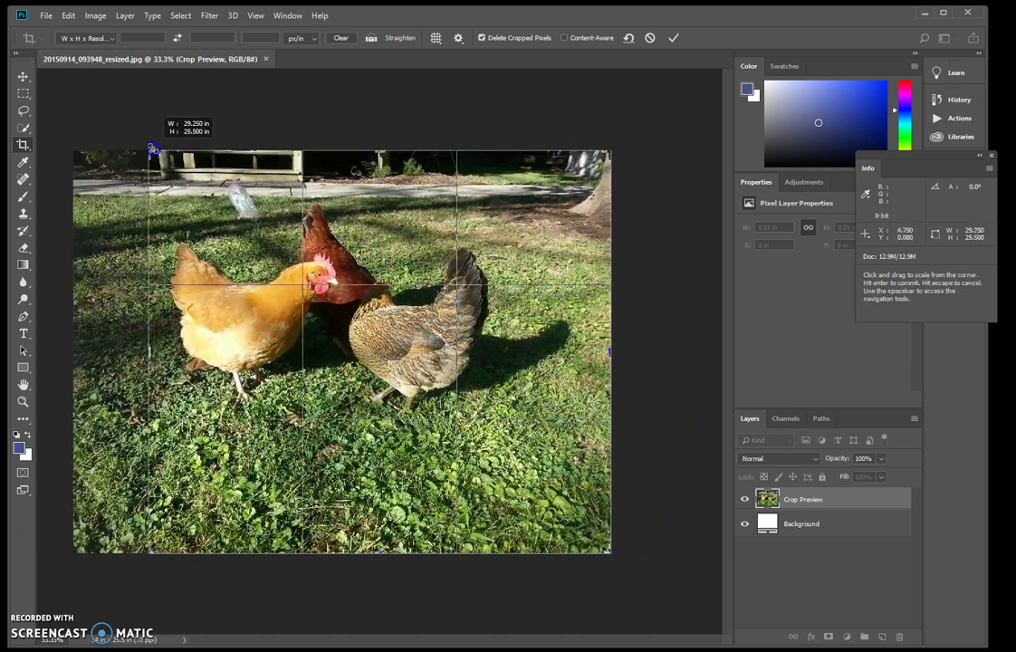
{"action": "left_click_drag", "start_coordinate": [611, 352], "coordinate": [578, 351]}
{"action": "left_click_drag", "start_coordinate": [380, 152], "coordinate": [380, 158]}
{"action": "left_click_drag", "start_coordinate": [365, 544], "coordinate": [380, 499]}
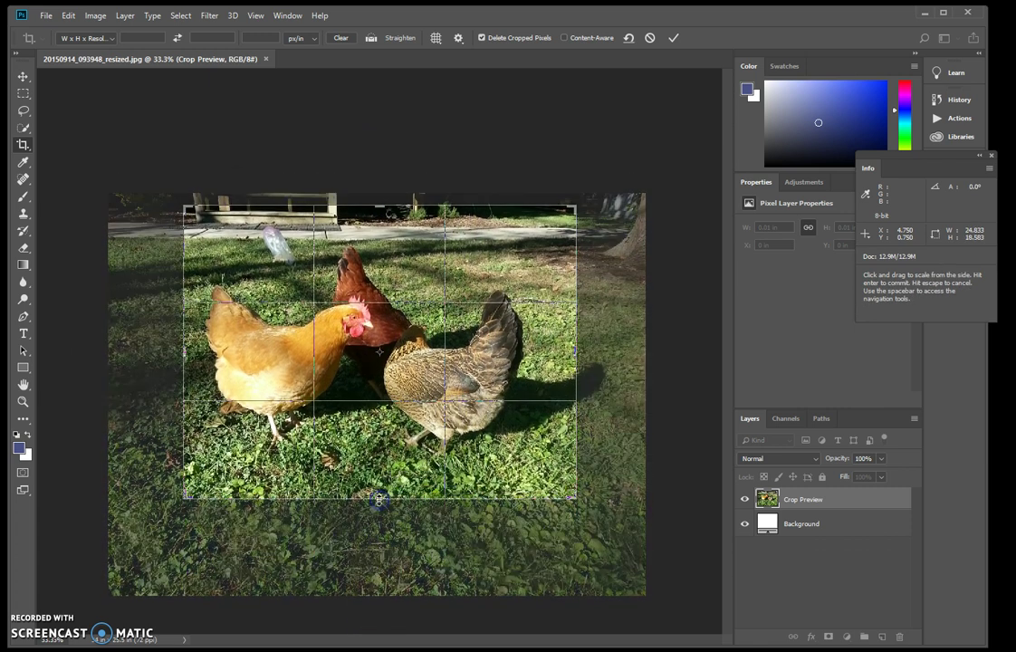
{"action": "left_click", "coordinate": [674, 37]}
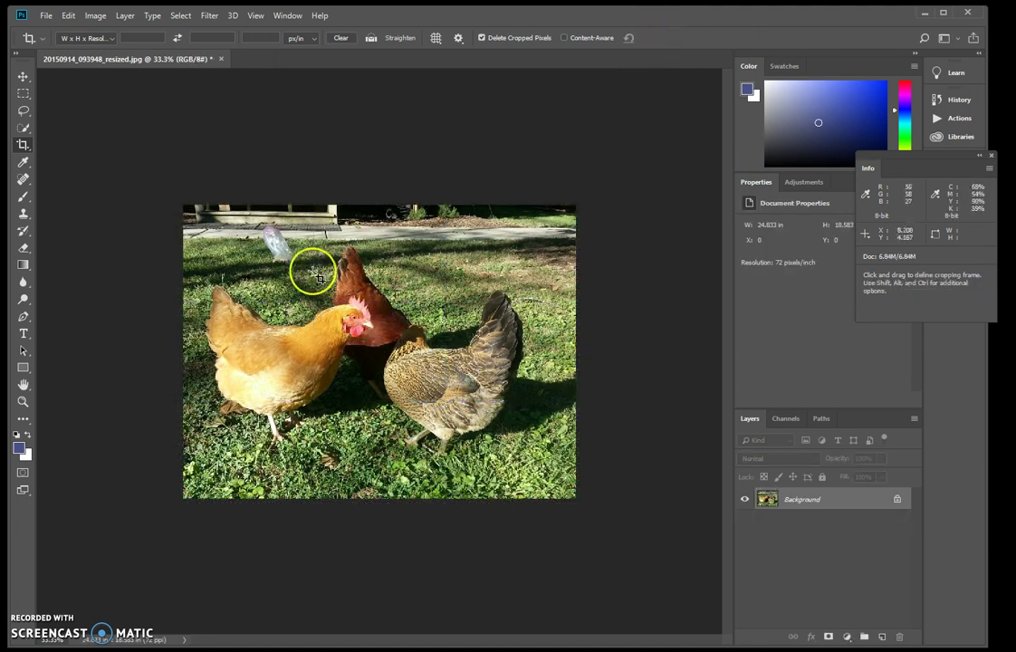
{"action": "double_click", "coordinate": [24, 387]}
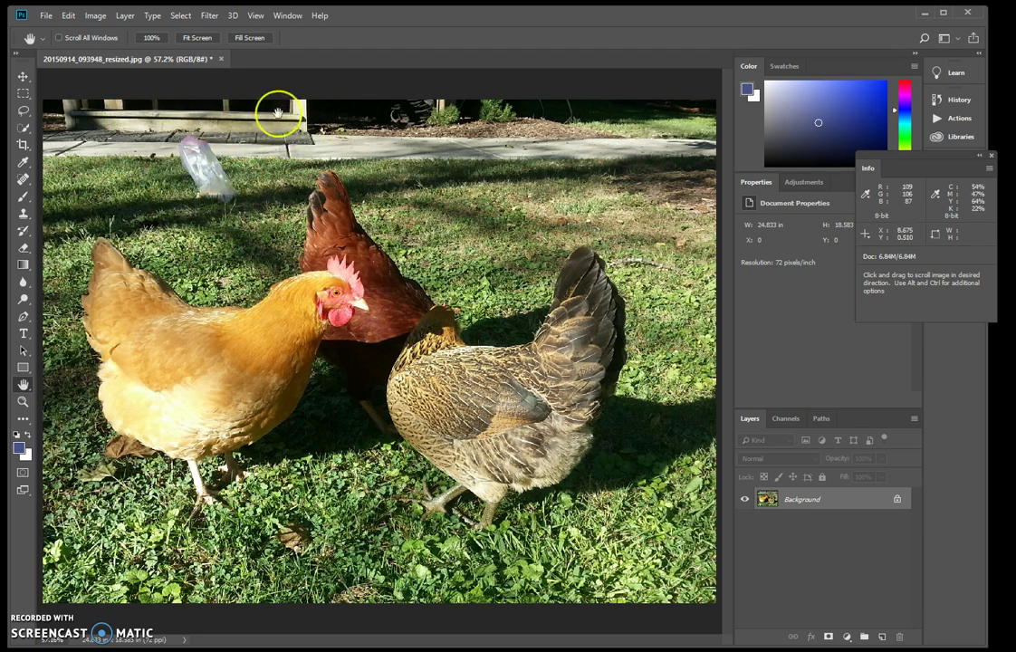
{"action": "left_click_drag", "start_coordinate": [274, 115], "coordinate": [222, 162]}
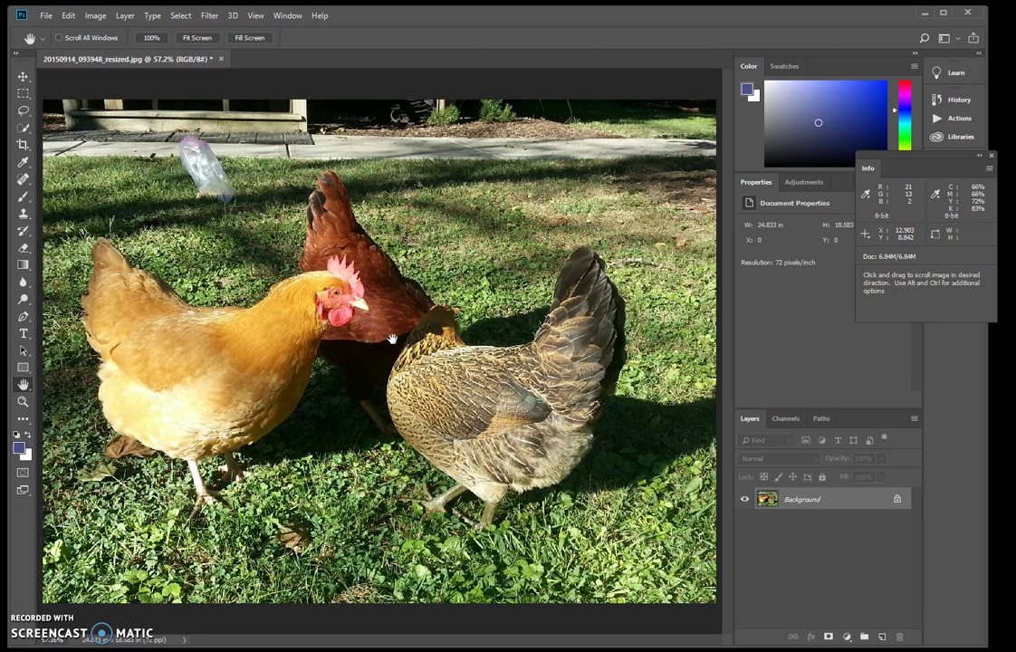
{"action": "left_click_drag", "start_coordinate": [393, 339], "coordinate": [383, 261]}
{"action": "mouse_move", "coordinate": [381, 262]}
{"action": "left_mouse_down"}
{"action": "mouse_move", "coordinate": [394, 275]}
{"action": "mouse_move", "coordinate": [216, 256]}
{"action": "mouse_move", "coordinate": [419, 528]}
{"action": "mouse_move", "coordinate": [392, 262]}
{"action": "left_mouse_up"}
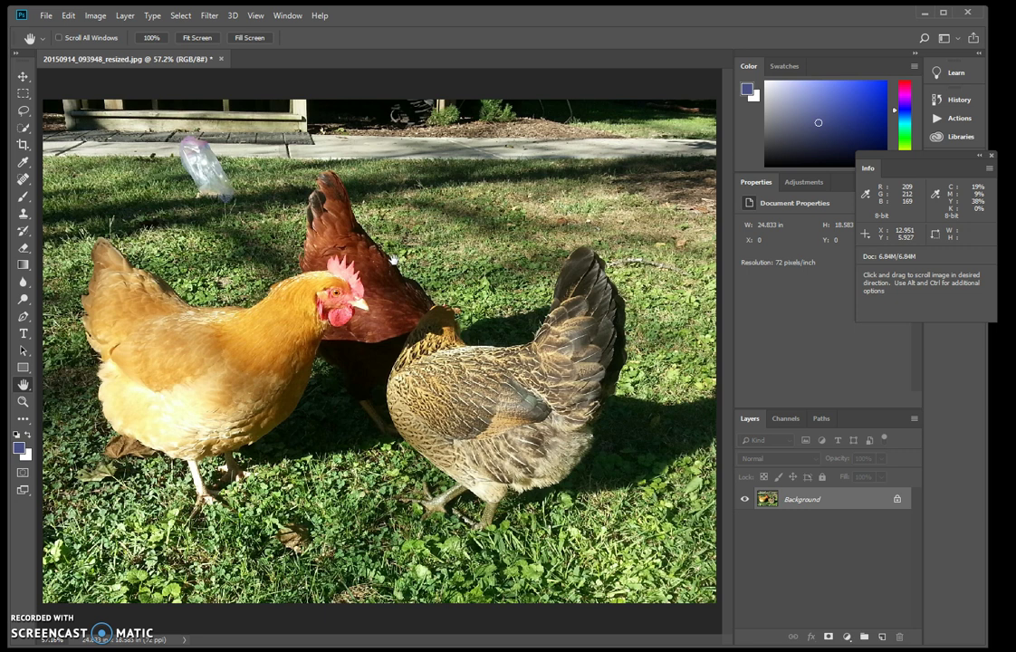
- Close the floating Info panel, keeping the Background layer selected
{"action": "left_click", "coordinate": [992, 156]}
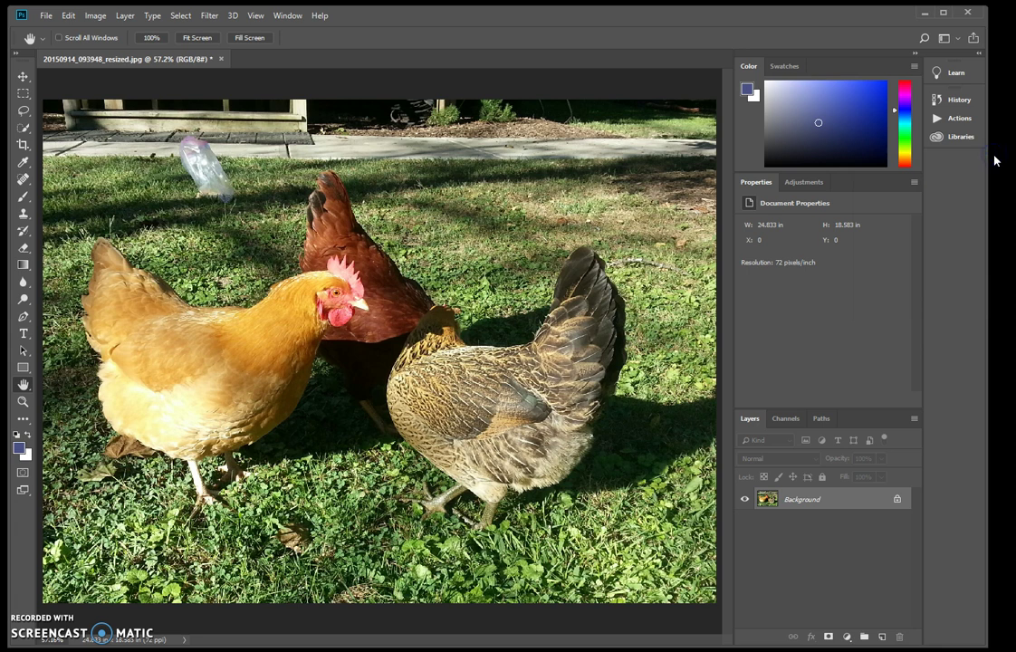
{"action": "double_click", "coordinate": [807, 500]}
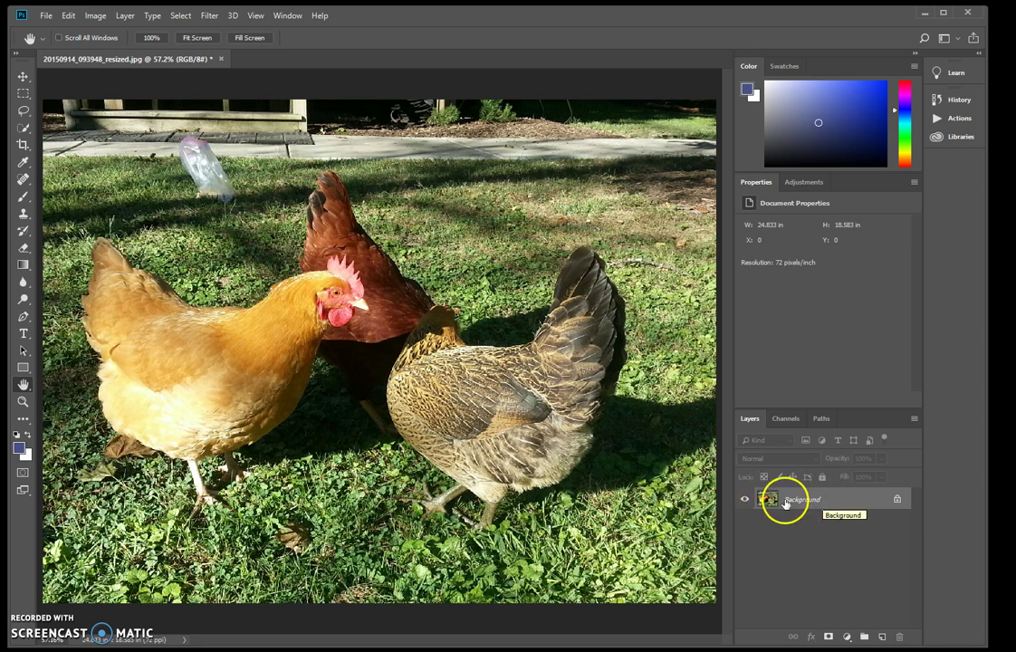
{"action": "left_click", "coordinate": [842, 505]}
- Check the first instruction on the class page and convert the chicken photo to Grayscale mode, discarding its color information
{"action": "left_click_drag", "start_coordinate": [0, 163], "coordinate": [594, 59]}
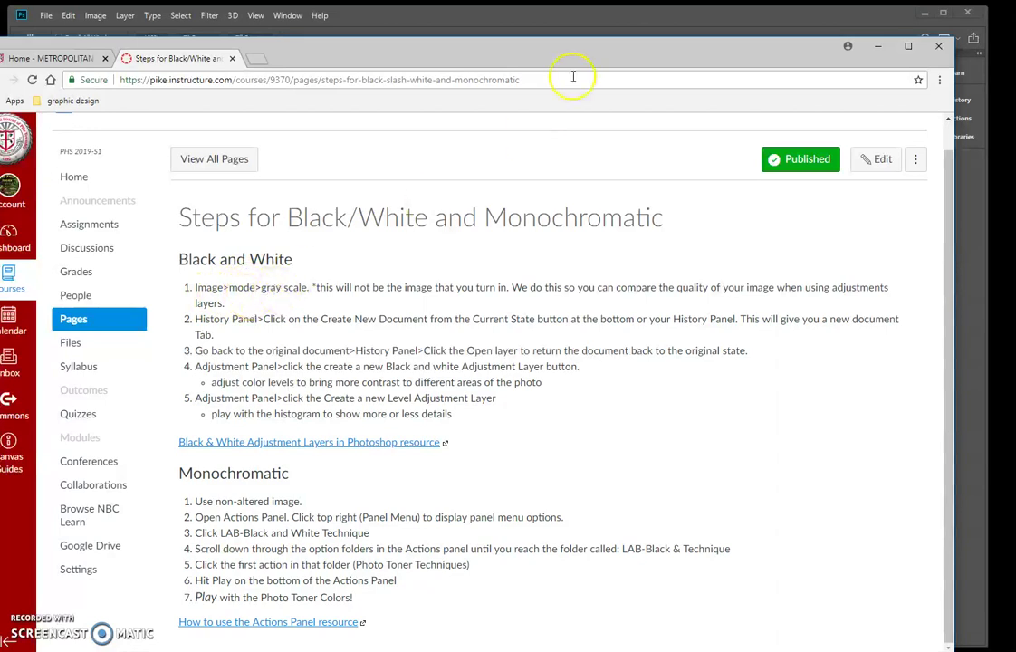
{"action": "left_click_drag", "start_coordinate": [590, 58], "coordinate": [0, 113]}
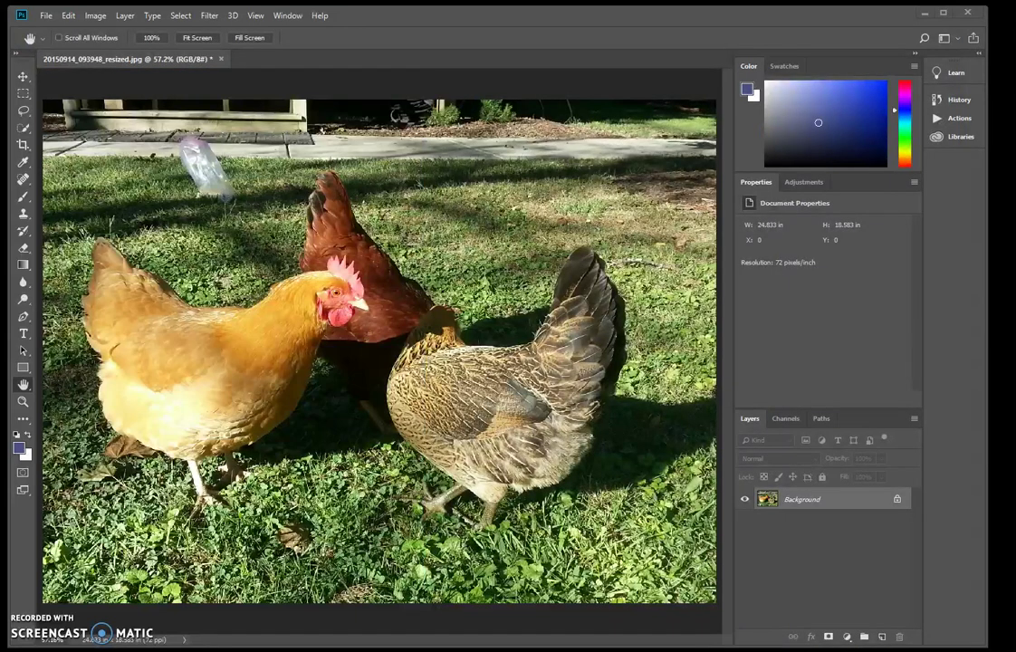
{"action": "left_click", "coordinate": [96, 16]}
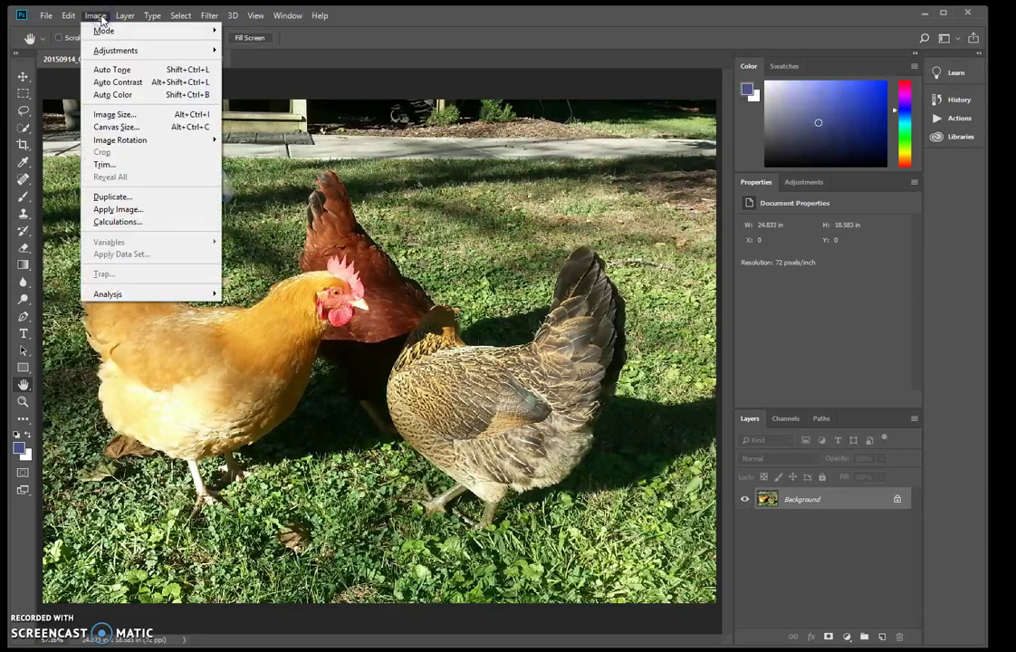
{"action": "mouse_move", "coordinate": [103, 31]}
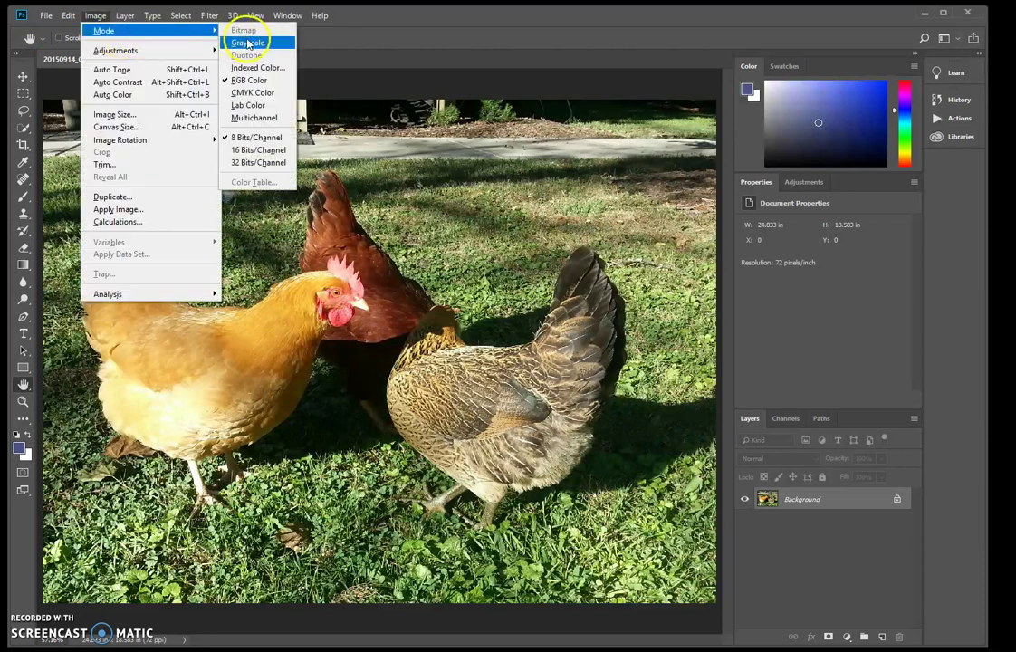
{"action": "left_click", "coordinate": [247, 43]}
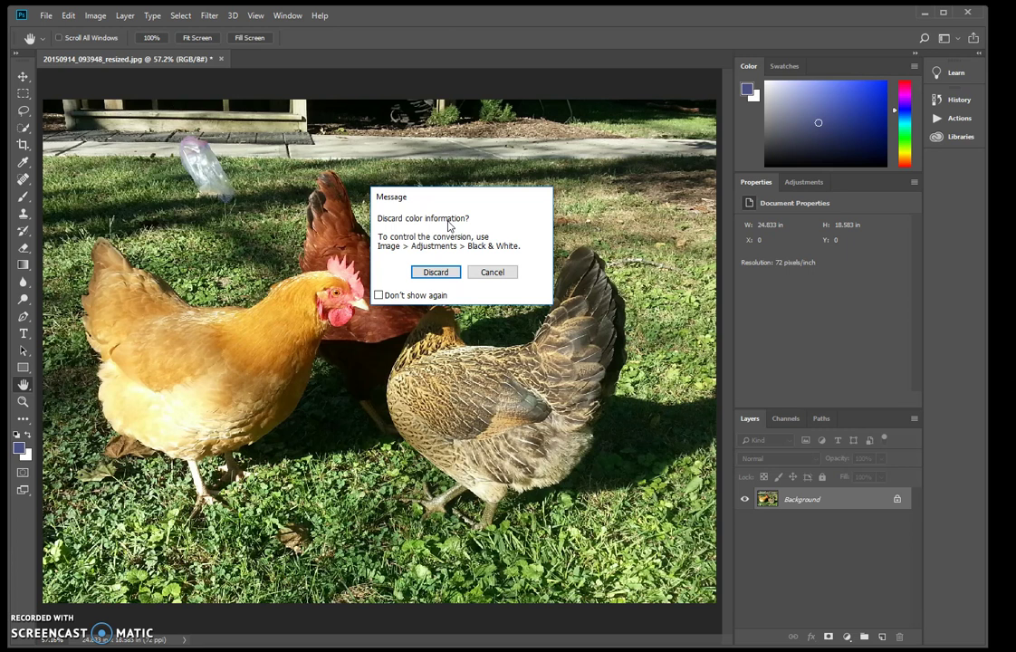
{"action": "left_click", "coordinate": [442, 274]}
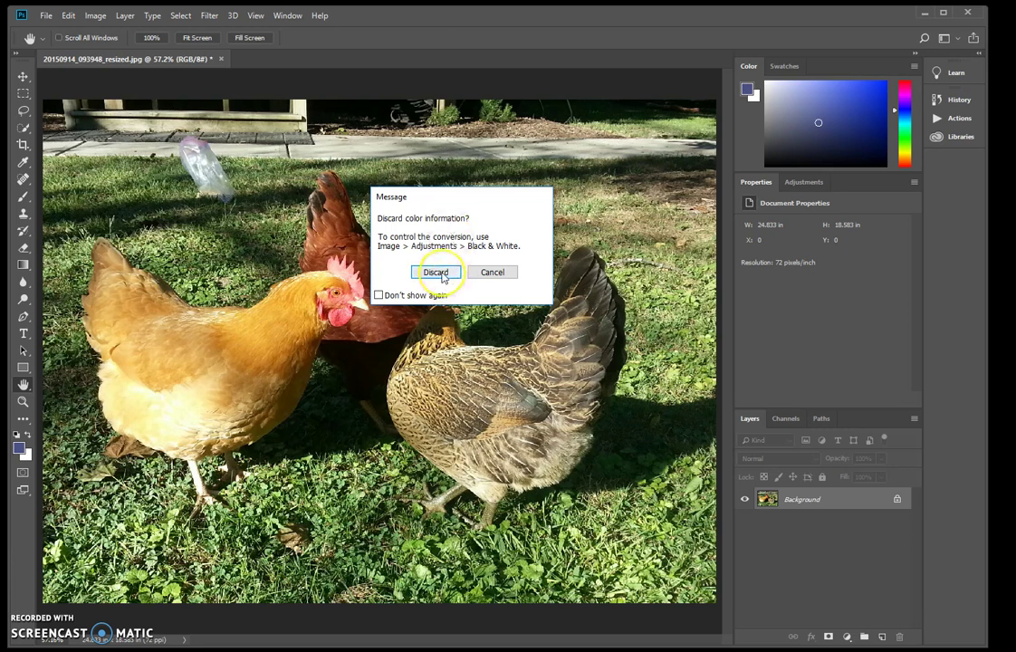
{"action": "left_click", "coordinate": [441, 275]}
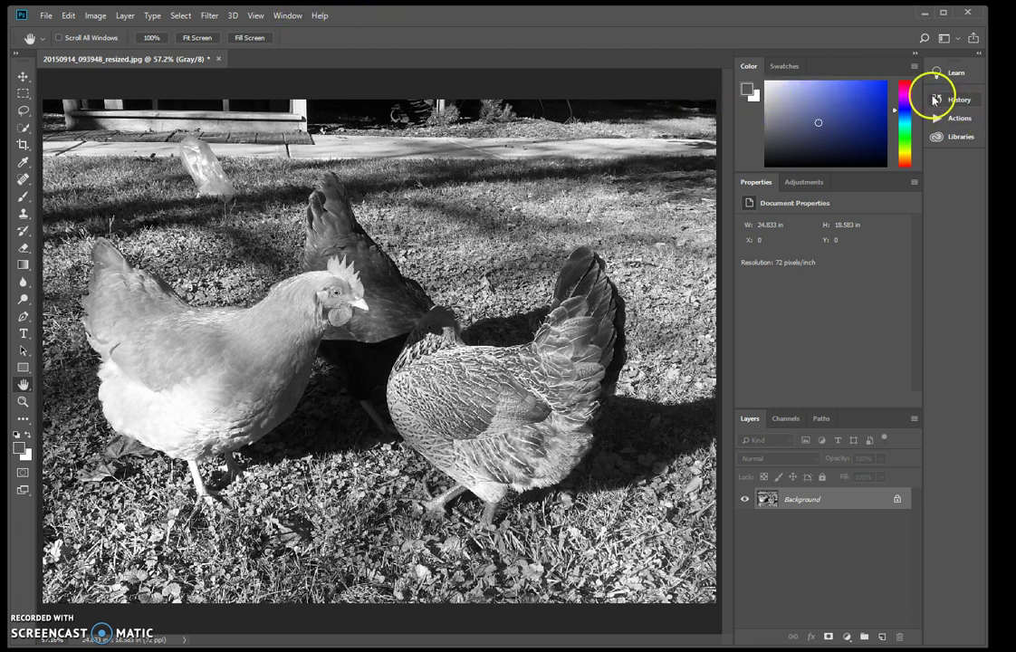
- Create a separate new document from the photo's Grayscale history state
{"action": "left_click", "coordinate": [290, 15]}
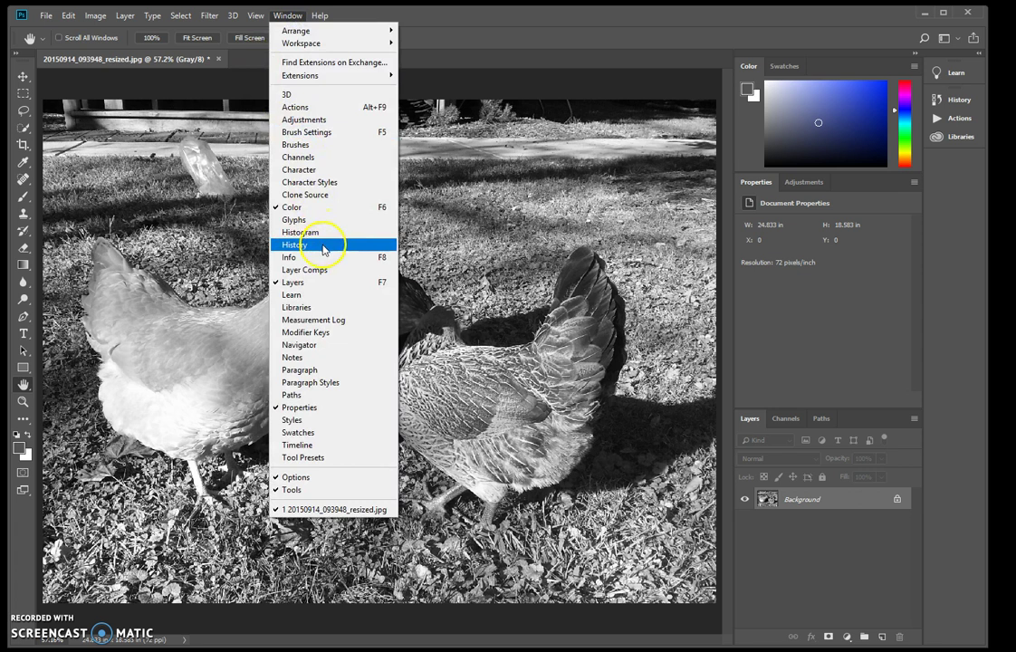
{"action": "left_click", "coordinate": [323, 246]}
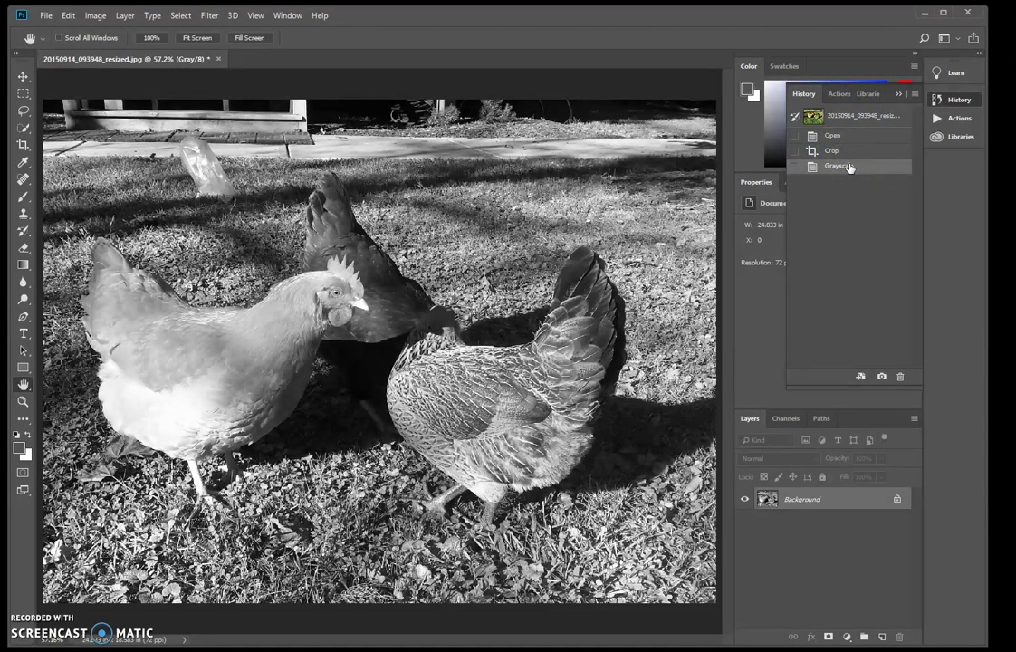
{"action": "left_click", "coordinate": [426, 184]}
{"action": "left_click", "coordinate": [860, 377]}
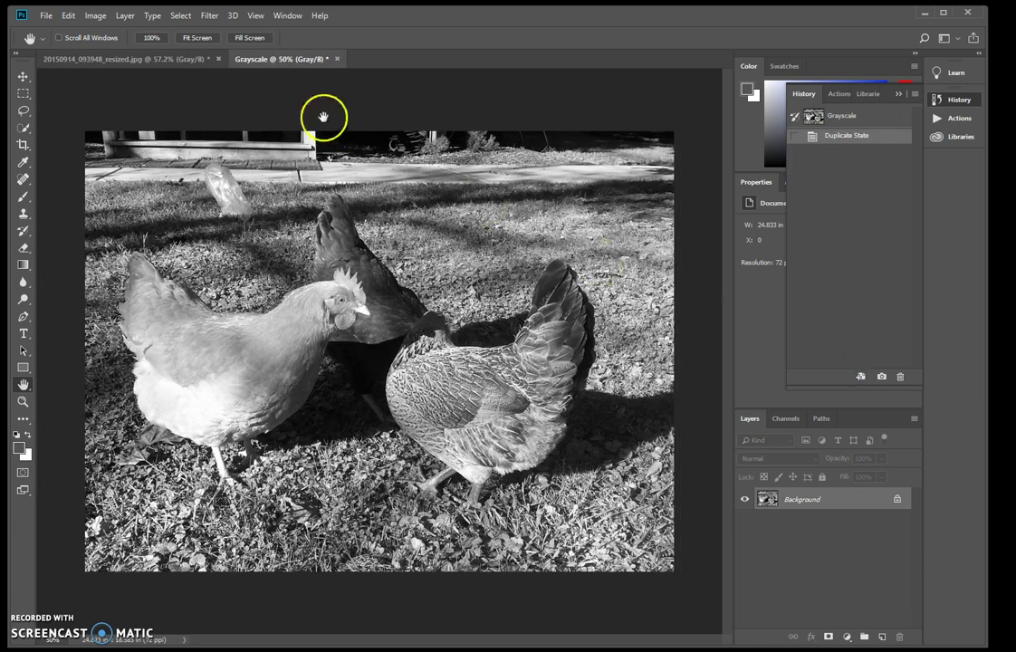
{"action": "left_click", "coordinate": [265, 62]}
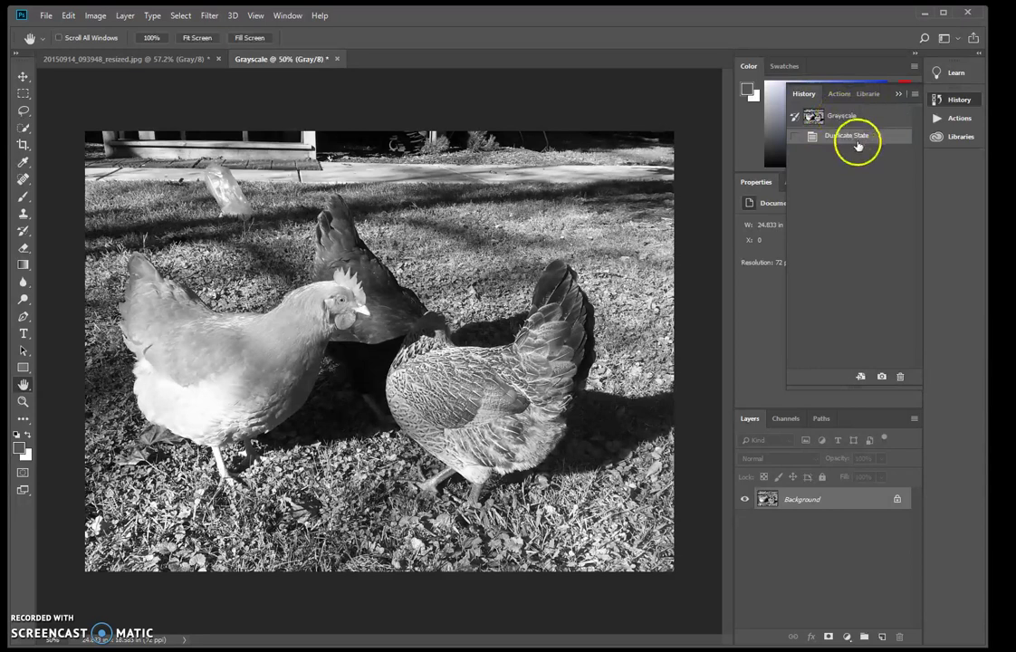
- Revert 20150914_093948_resized.jpg to its original color snapshot and add a Black & White adjustment layer
{"action": "left_click_drag", "start_coordinate": [857, 139], "coordinate": [176, 61]}
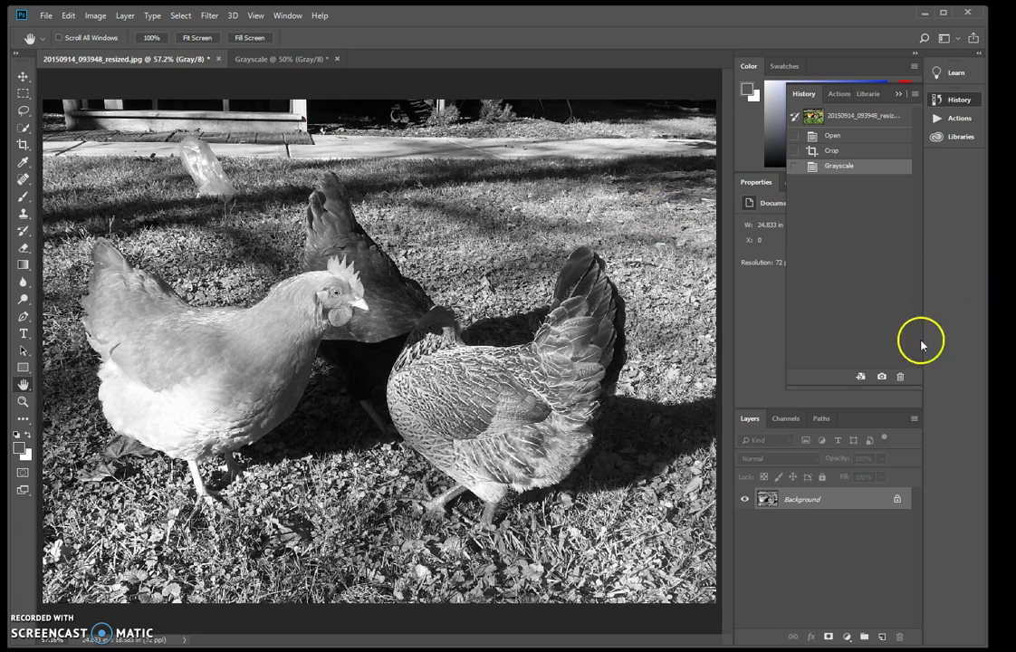
{"action": "left_click", "coordinate": [866, 116]}
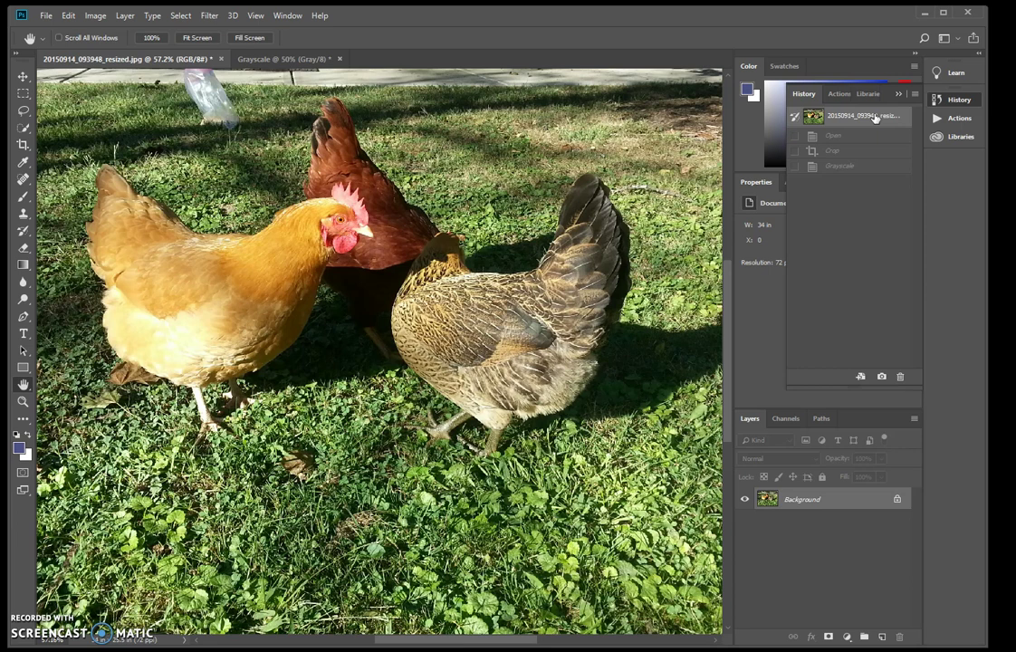
{"action": "left_click", "coordinate": [747, 418]}
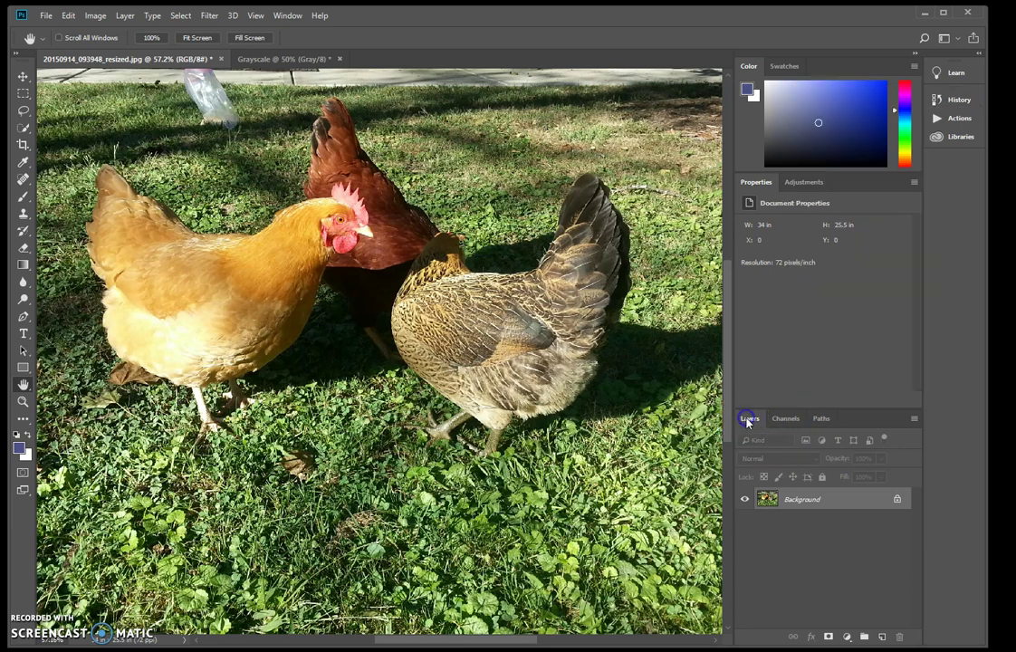
{"action": "left_click", "coordinate": [801, 184]}
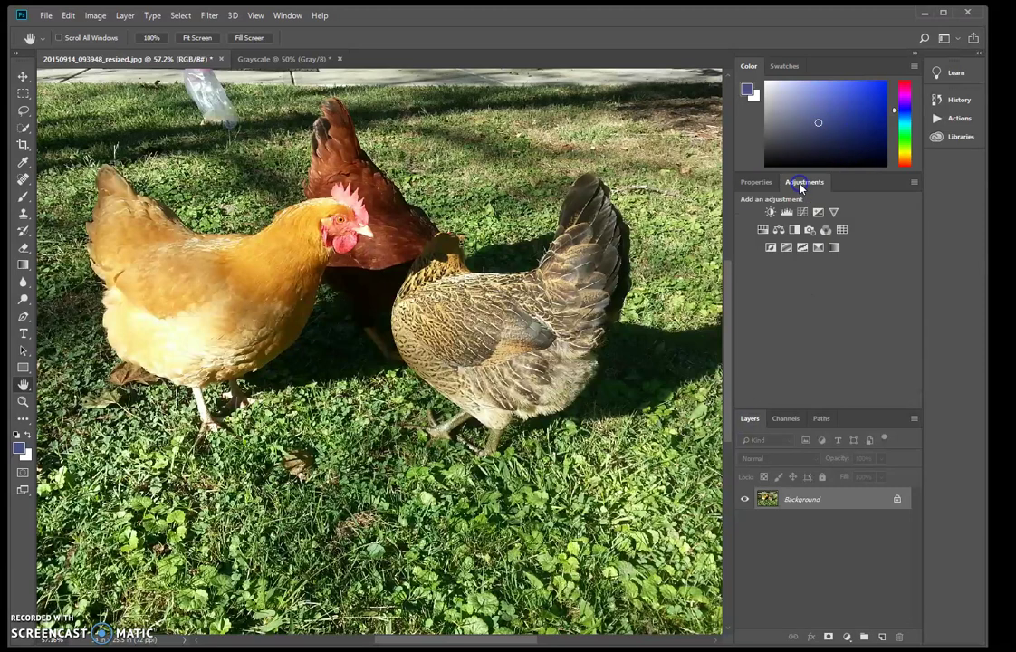
{"action": "left_click", "coordinate": [796, 231]}
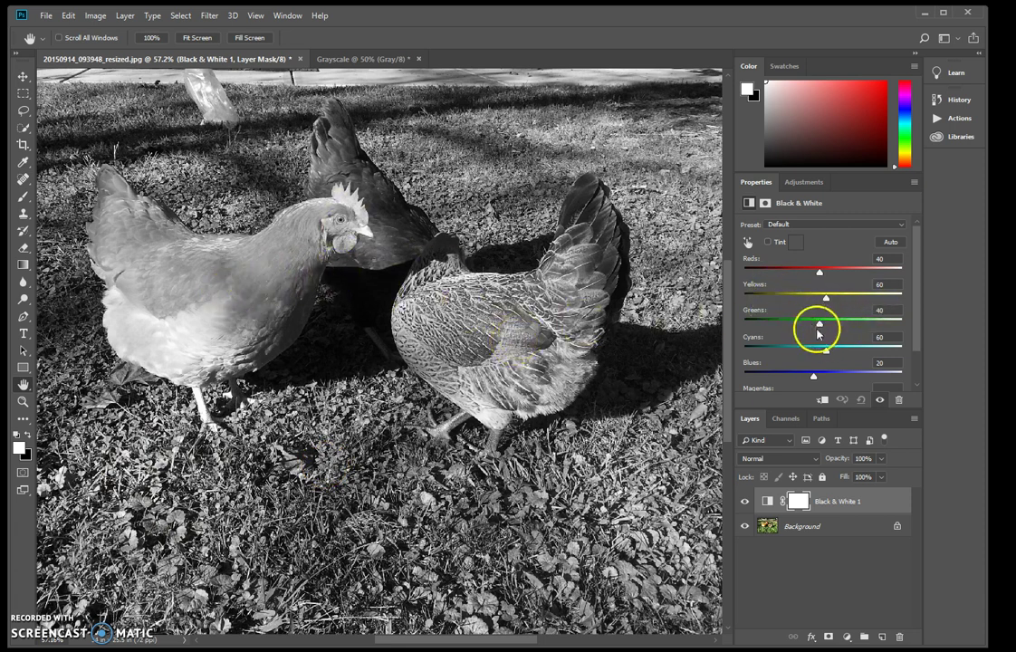
- Set Greens to -79 and Reds to 50 in the Black & White adjustment
{"action": "left_click_drag", "start_coordinate": [822, 324], "coordinate": [771, 341]}
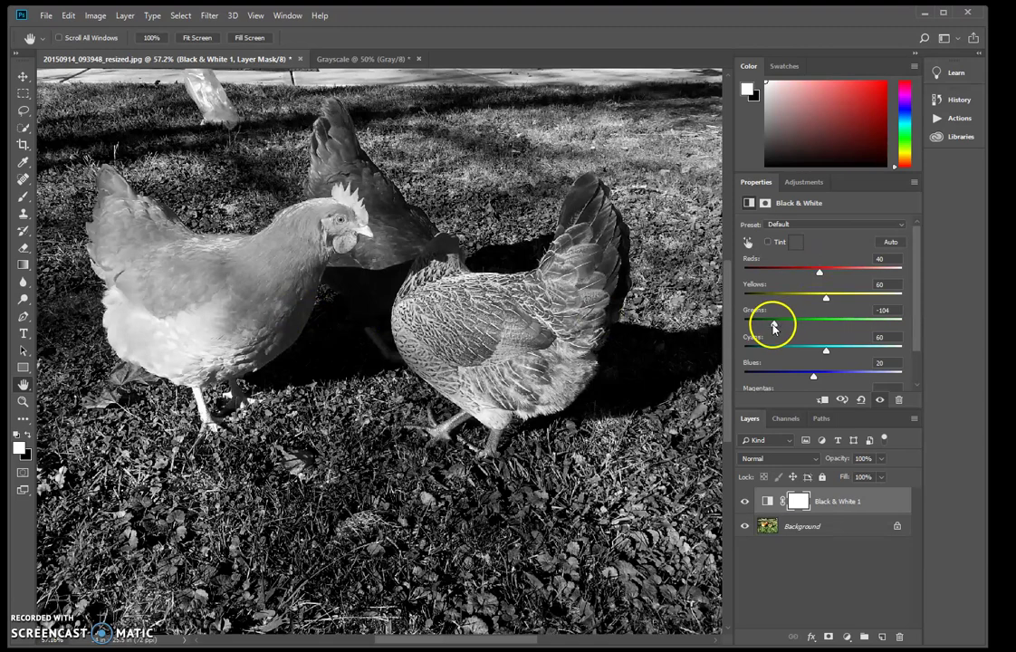
{"action": "mouse_move", "coordinate": [782, 328]}
{"action": "left_mouse_down"}
{"action": "mouse_move", "coordinate": [917, 319]}
{"action": "mouse_move", "coordinate": [785, 329]}
{"action": "left_mouse_up"}
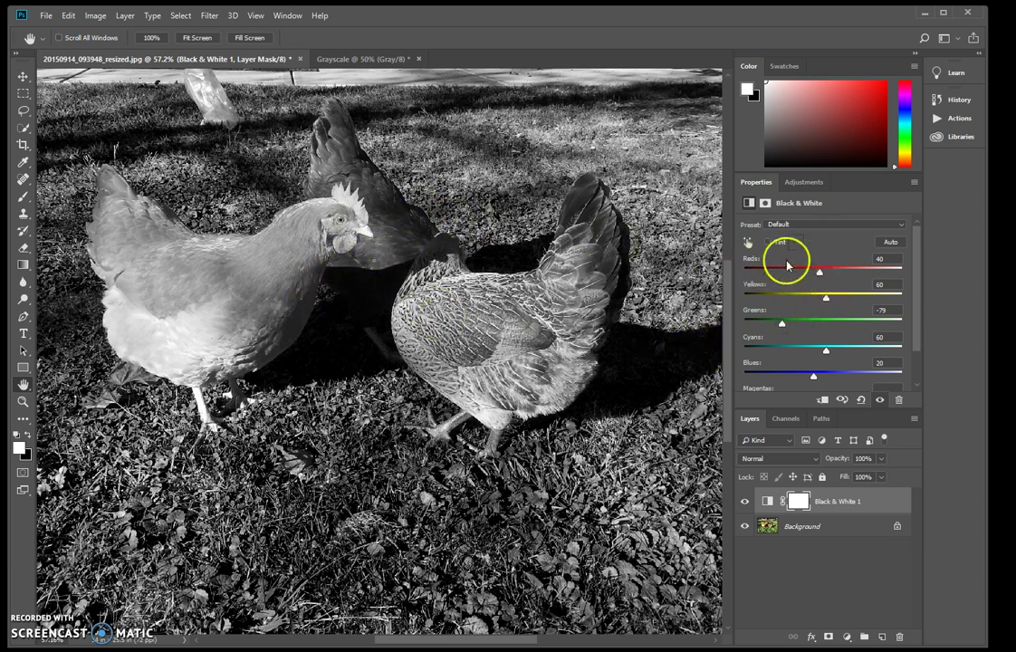
{"action": "mouse_move", "coordinate": [825, 273]}
{"action": "left_mouse_down"}
{"action": "mouse_move", "coordinate": [900, 273]}
{"action": "mouse_move", "coordinate": [794, 281]}
{"action": "mouse_move", "coordinate": [817, 281]}
{"action": "mouse_move", "coordinate": [819, 272]}
{"action": "left_mouse_up"}
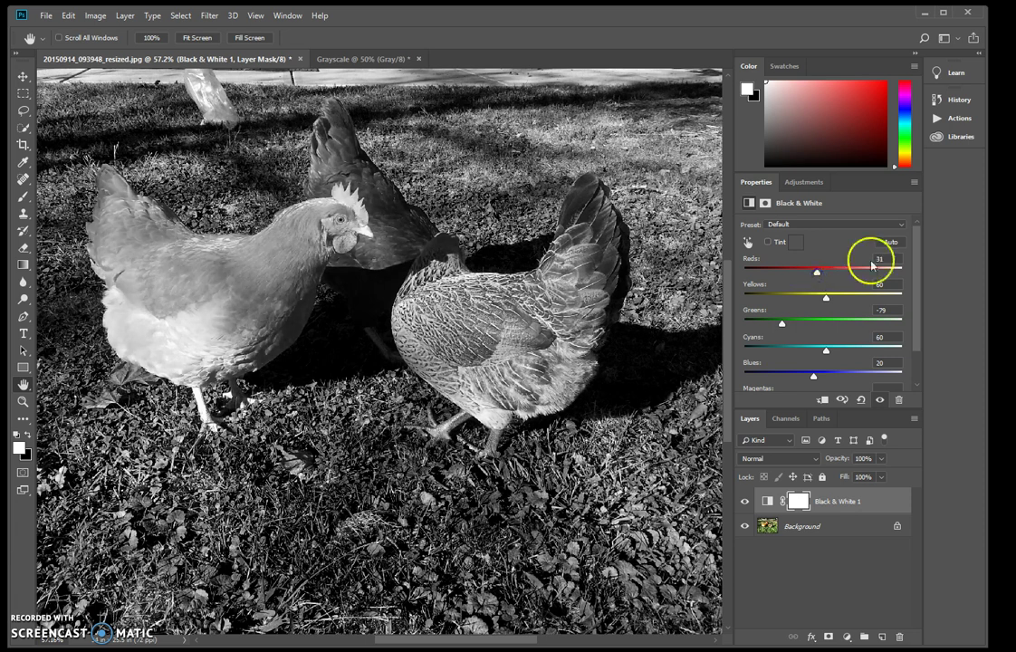
{"action": "left_click", "coordinate": [874, 260]}
{"action": "type", "text": "50"}
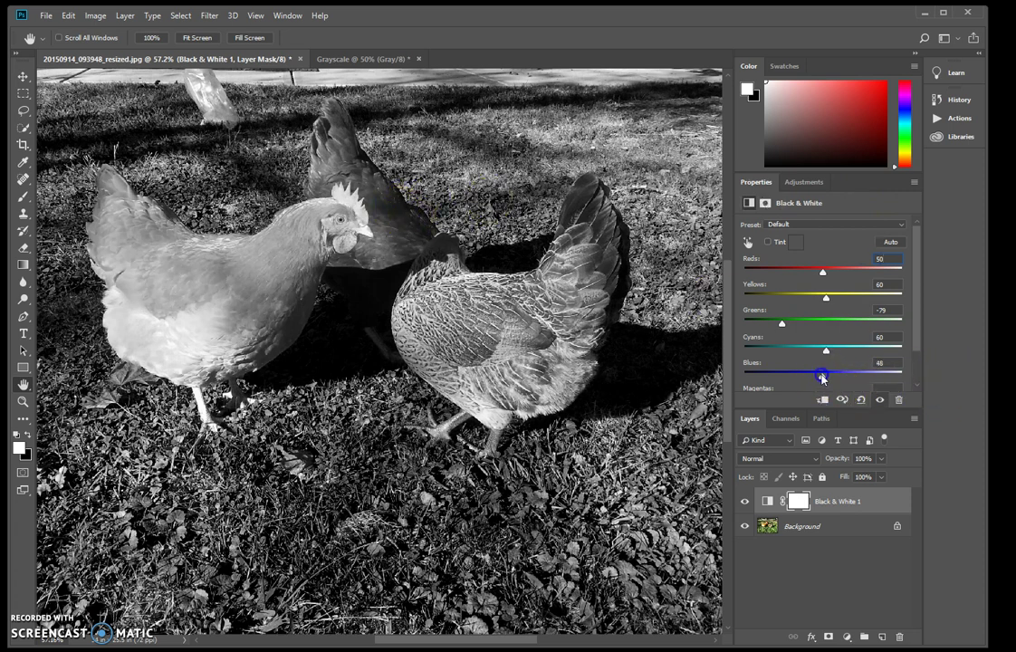
- Set Blues to 69, Cyans to 52 and Yellows to 46 in the Black & White adjustment
{"action": "left_click_drag", "start_coordinate": [907, 384], "coordinate": [823, 386]}
{"action": "mouse_move", "coordinate": [836, 360]}
{"action": "left_mouse_down"}
{"action": "mouse_move", "coordinate": [861, 359]}
{"action": "mouse_move", "coordinate": [825, 367]}
{"action": "left_mouse_up"}
{"action": "mouse_move", "coordinate": [826, 297]}
{"action": "left_mouse_down"}
{"action": "mouse_move", "coordinate": [864, 301]}
{"action": "mouse_move", "coordinate": [809, 310]}
{"action": "mouse_move", "coordinate": [819, 303]}
{"action": "left_mouse_up"}
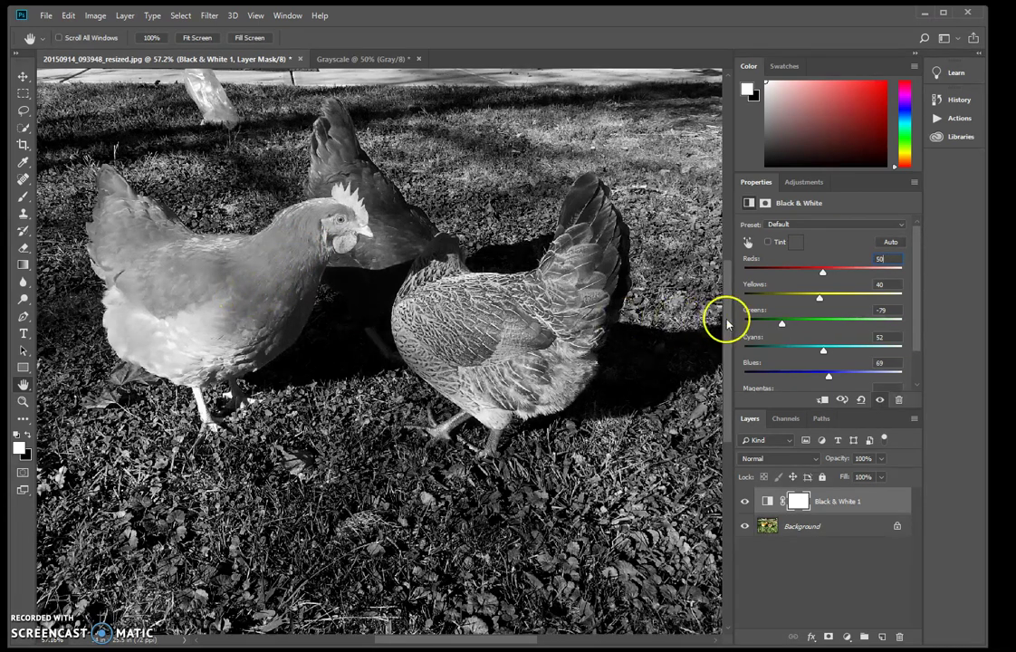
{"action": "mouse_move", "coordinate": [820, 301]}
{"action": "left_mouse_down"}
{"action": "mouse_move", "coordinate": [843, 299]}
{"action": "mouse_move", "coordinate": [837, 310]}
{"action": "mouse_move", "coordinate": [818, 301]}
{"action": "left_mouse_up"}
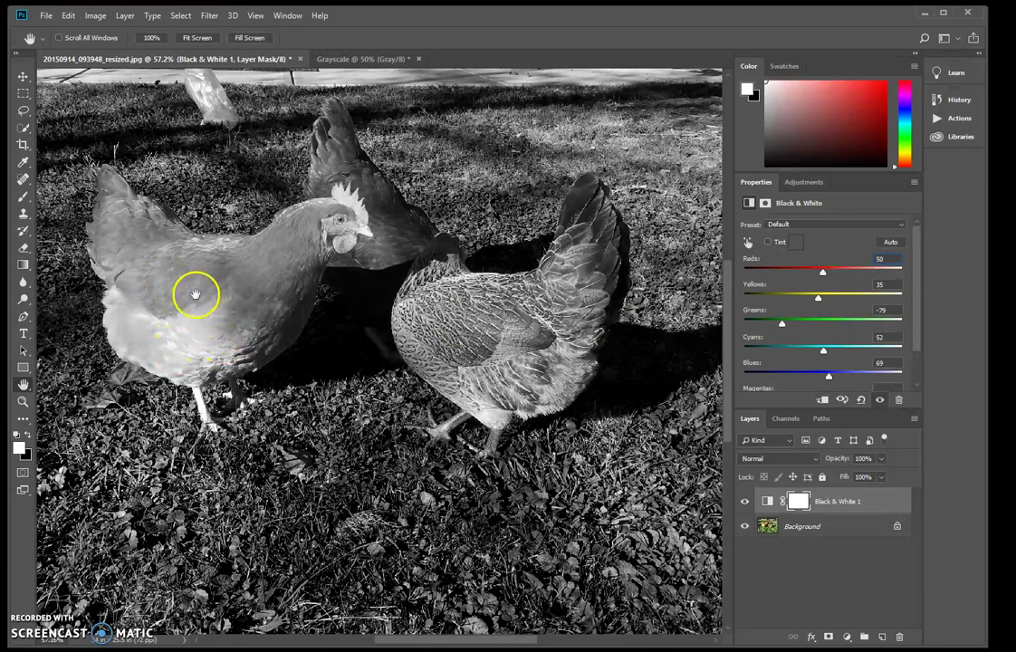
{"action": "left_click_drag", "start_coordinate": [817, 297], "coordinate": [823, 319]}
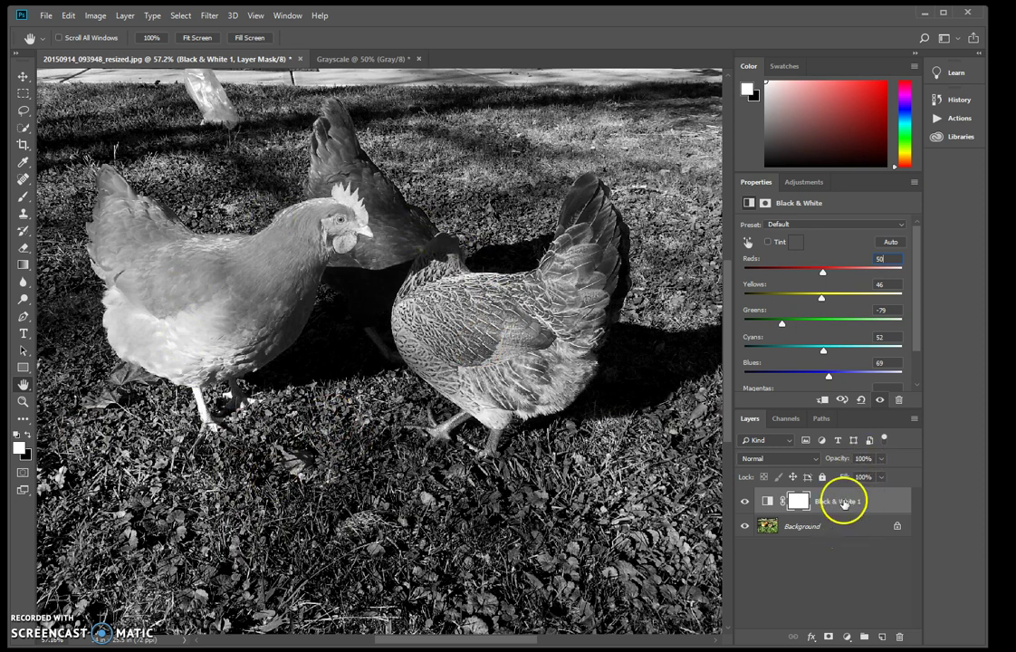
- Add a Levels adjustment layer with input levels 0, 1.41 and 255, and compare the result with the Grayscale document
{"action": "left_click", "coordinate": [821, 184]}
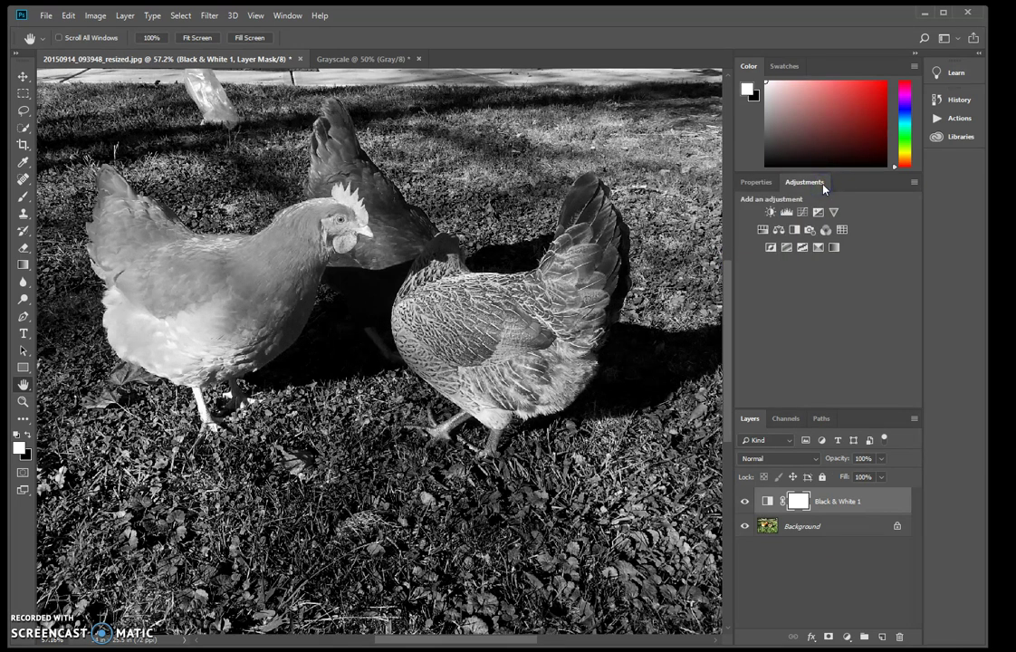
{"action": "left_click", "coordinate": [787, 213]}
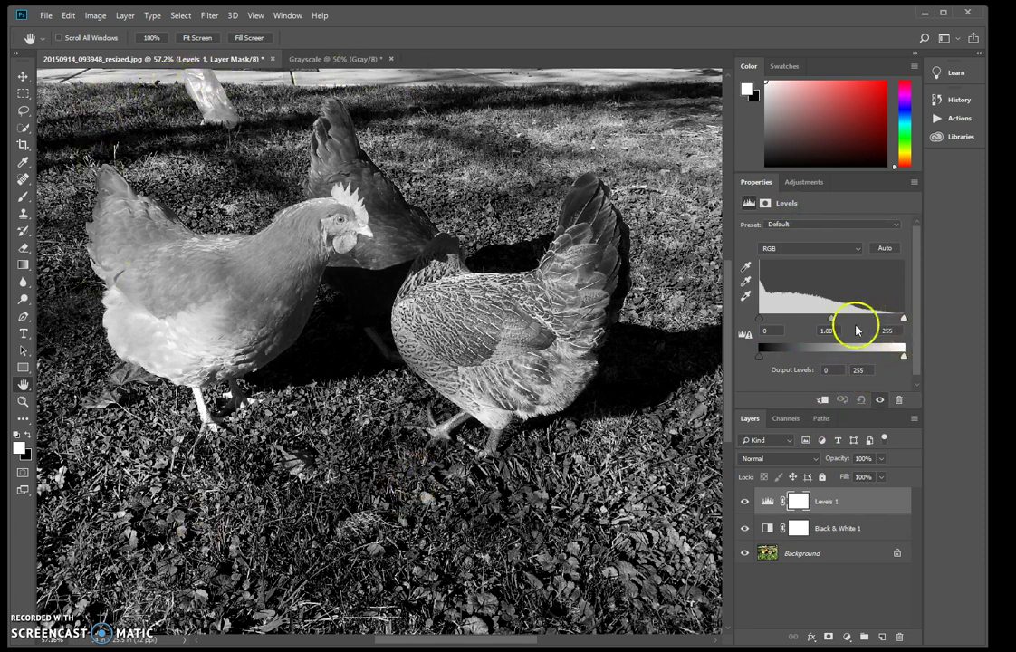
{"action": "mouse_move", "coordinate": [759, 321]}
{"action": "left_mouse_down"}
{"action": "mouse_move", "coordinate": [783, 320]}
{"action": "mouse_move", "coordinate": [763, 321]}
{"action": "left_mouse_up"}
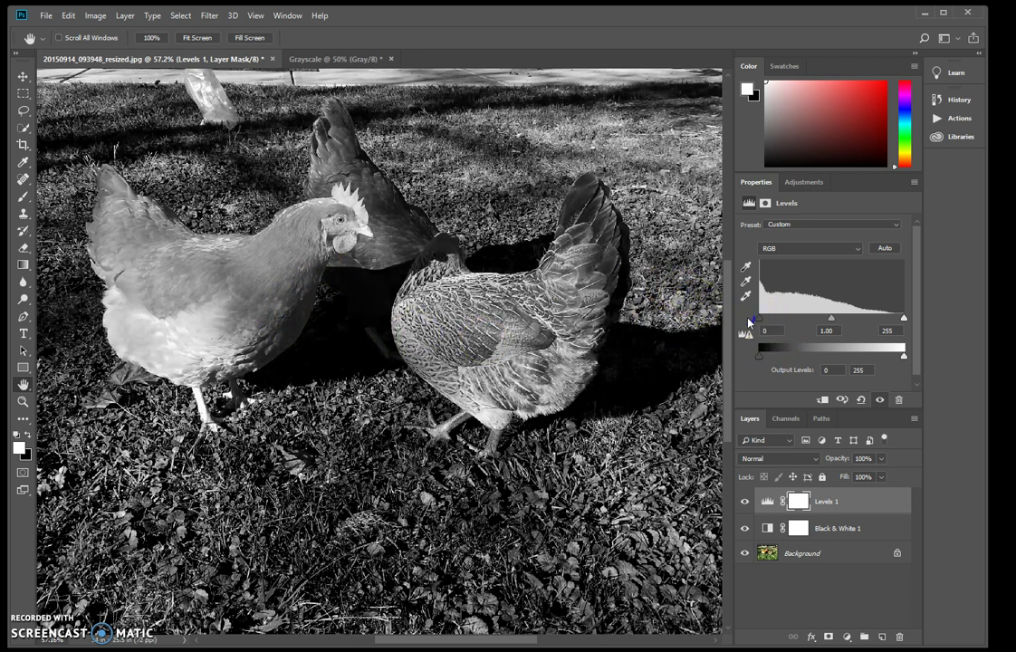
{"action": "left_click_drag", "start_coordinate": [763, 321], "coordinate": [730, 332]}
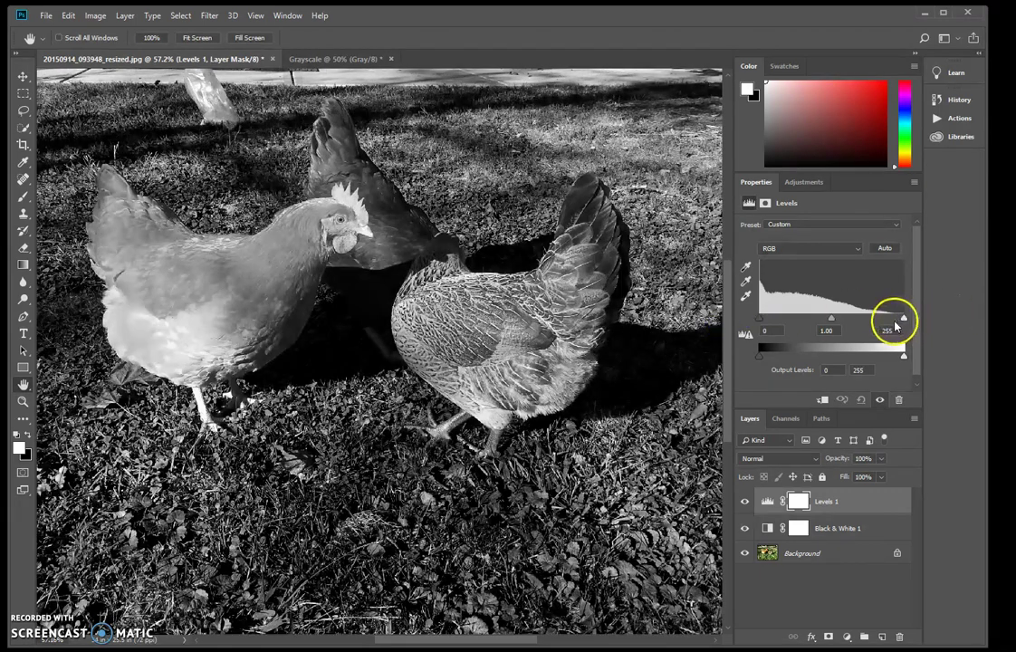
{"action": "left_click_drag", "start_coordinate": [903, 319], "coordinate": [880, 319]}
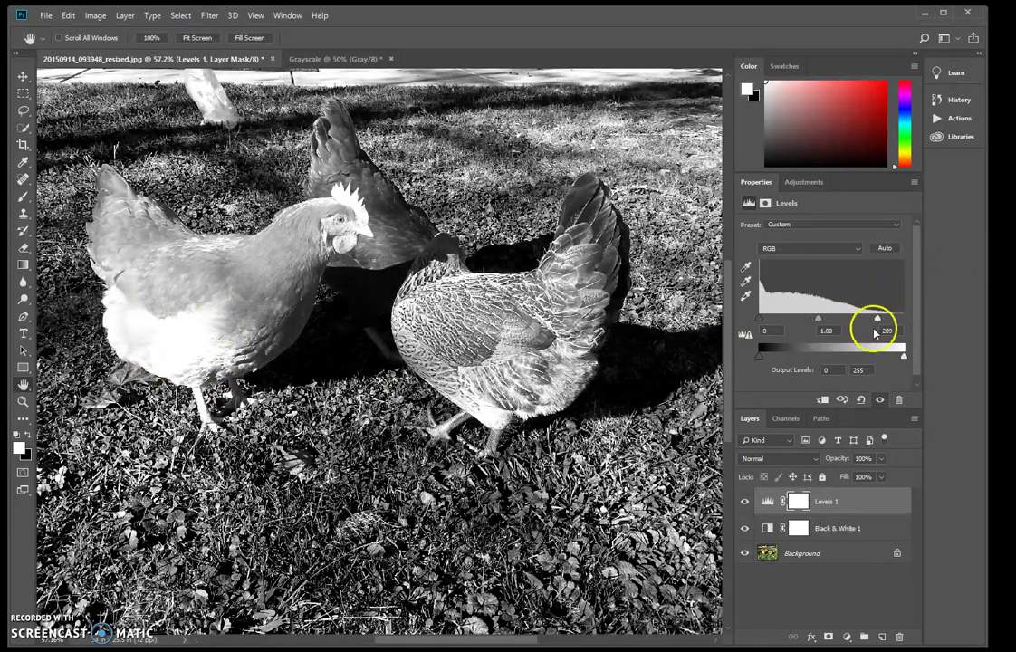
{"action": "left_click_drag", "start_coordinate": [878, 319], "coordinate": [906, 318]}
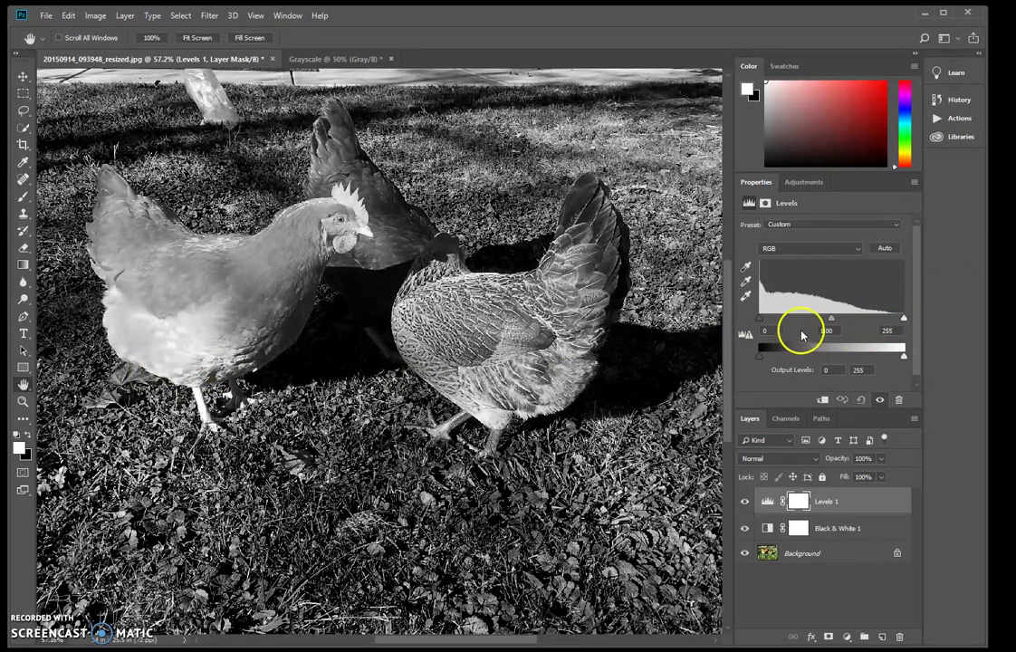
{"action": "mouse_move", "coordinate": [832, 321]}
{"action": "left_mouse_down"}
{"action": "mouse_move", "coordinate": [848, 320]}
{"action": "mouse_move", "coordinate": [796, 331]}
{"action": "mouse_move", "coordinate": [831, 329]}
{"action": "mouse_move", "coordinate": [816, 327]}
{"action": "left_mouse_up"}
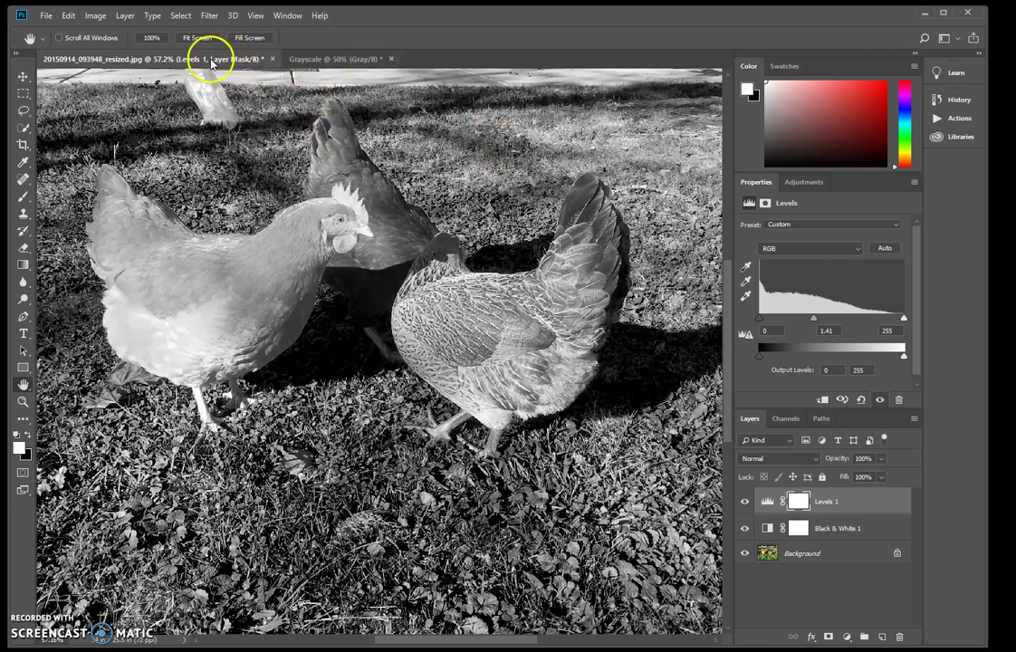
{"action": "left_click", "coordinate": [362, 60]}
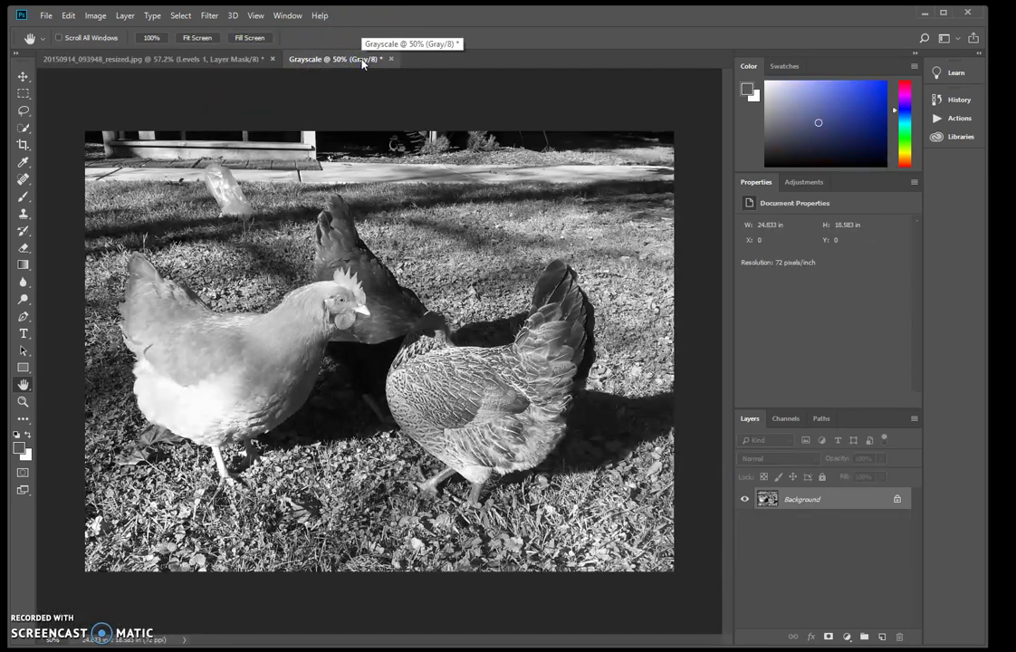
{"action": "left_click", "coordinate": [817, 507]}
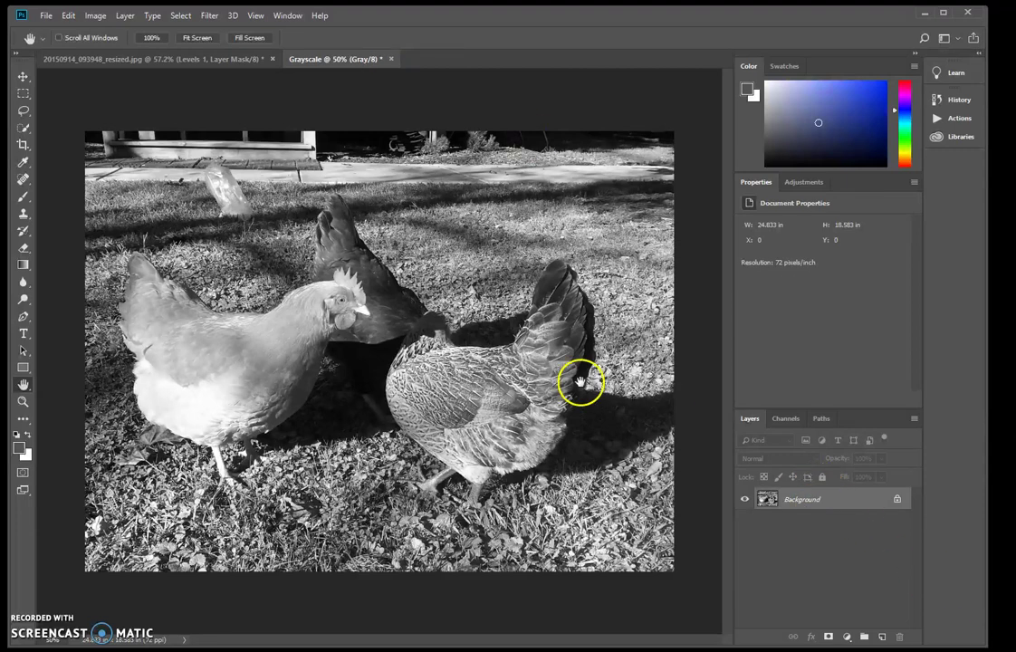
{"action": "left_click", "coordinate": [142, 60]}
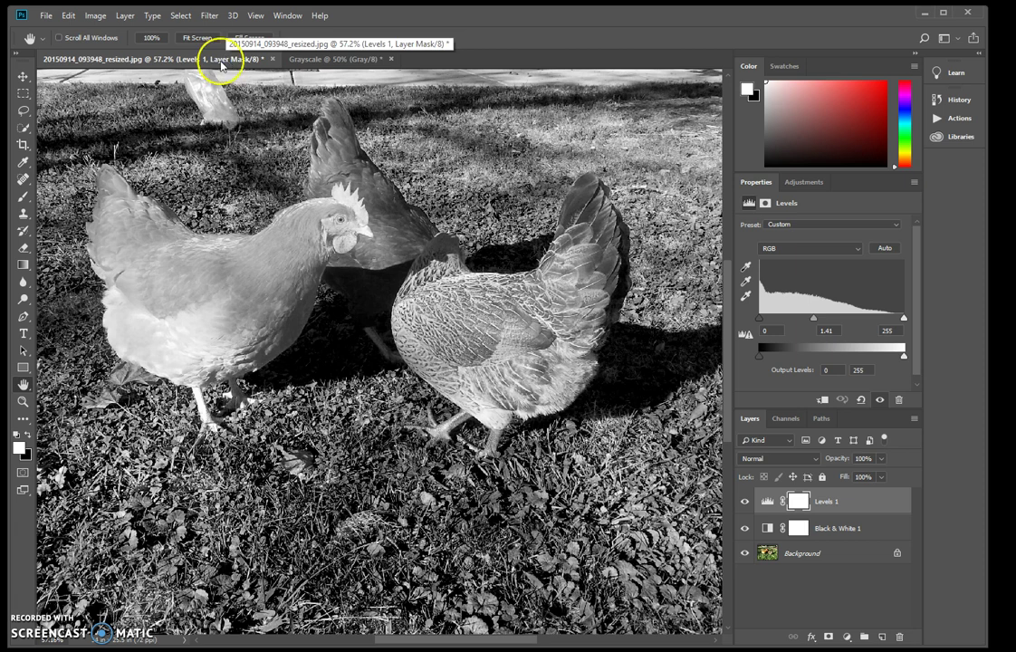
- Begin saving the adjusted photo in Photoshop format under the file name Black and white
{"action": "left_click", "coordinate": [44, 16]}
{"action": "left_click", "coordinate": [137, 164]}
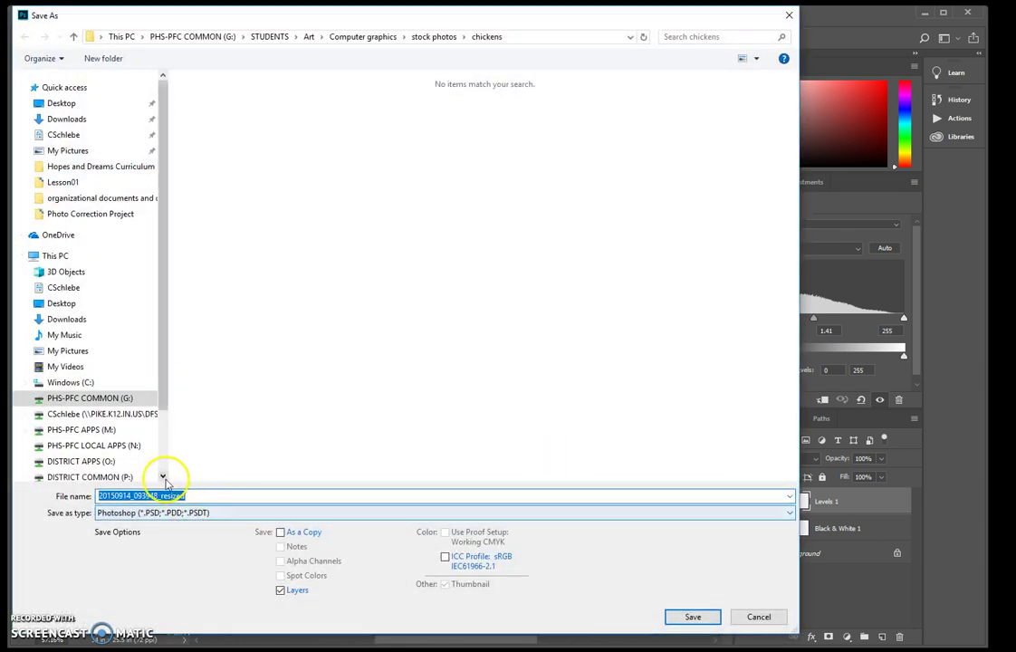
{"action": "double_click", "coordinate": [161, 496]}
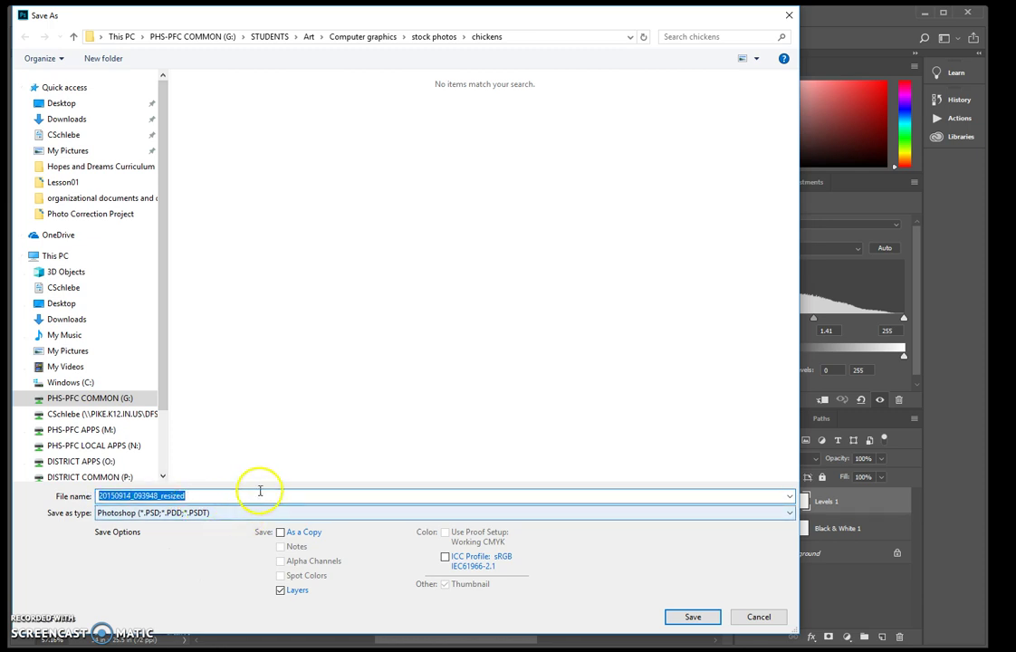
{"action": "type", "text": "Black and white"}
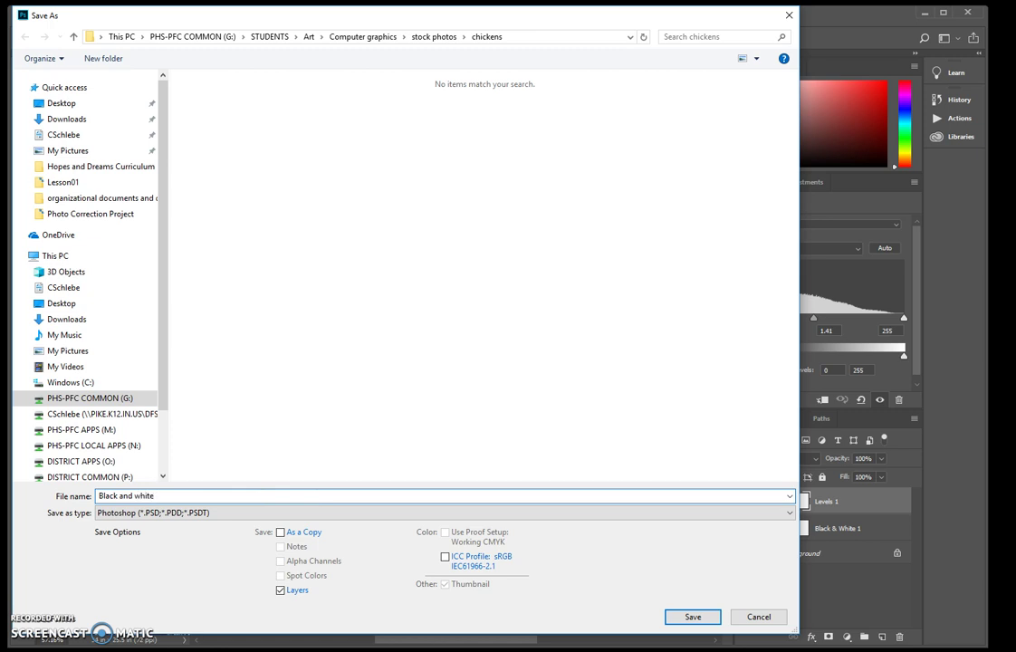
- Save the file into the Photo Corrections Unit folder under computer graphics on the H: drive, with Maximize Compatibility enabled
{"action": "left_click", "coordinate": [68, 414]}
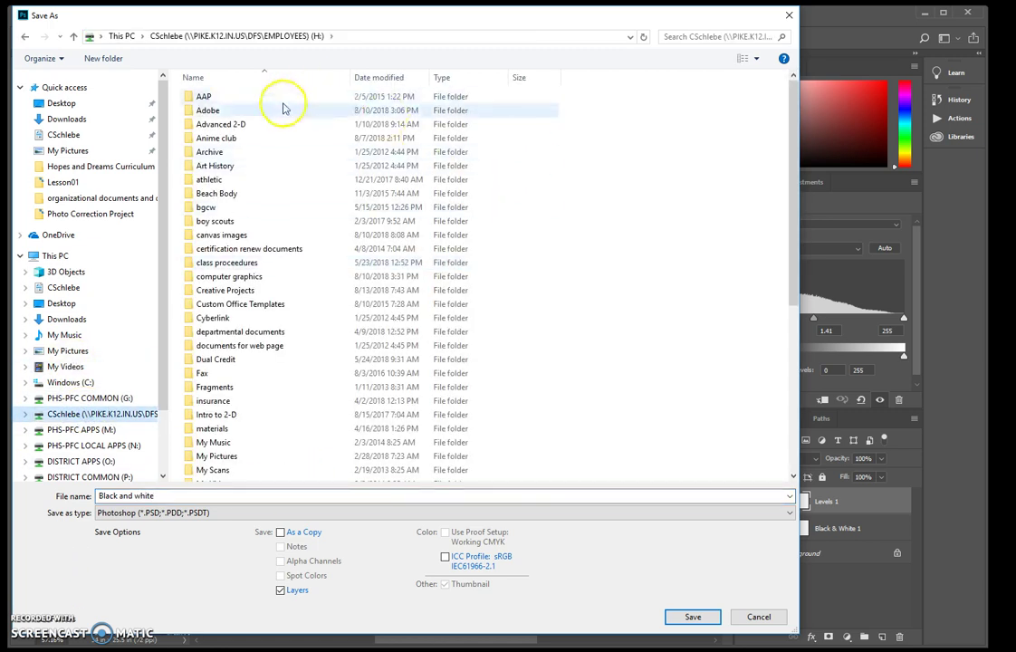
{"action": "double_click", "coordinate": [265, 276]}
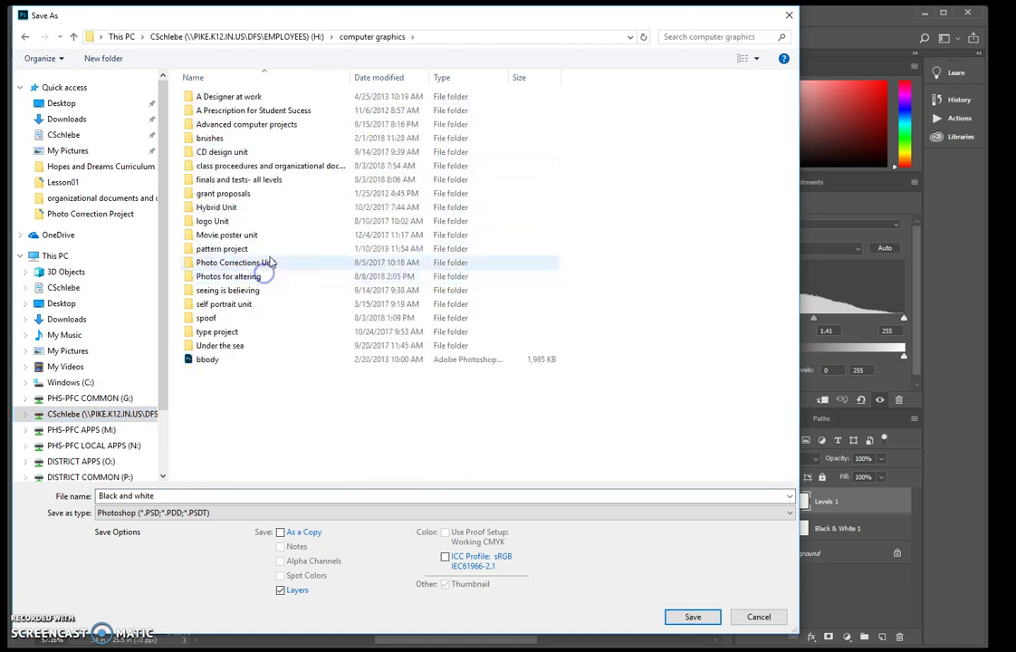
{"action": "left_click", "coordinate": [212, 364]}
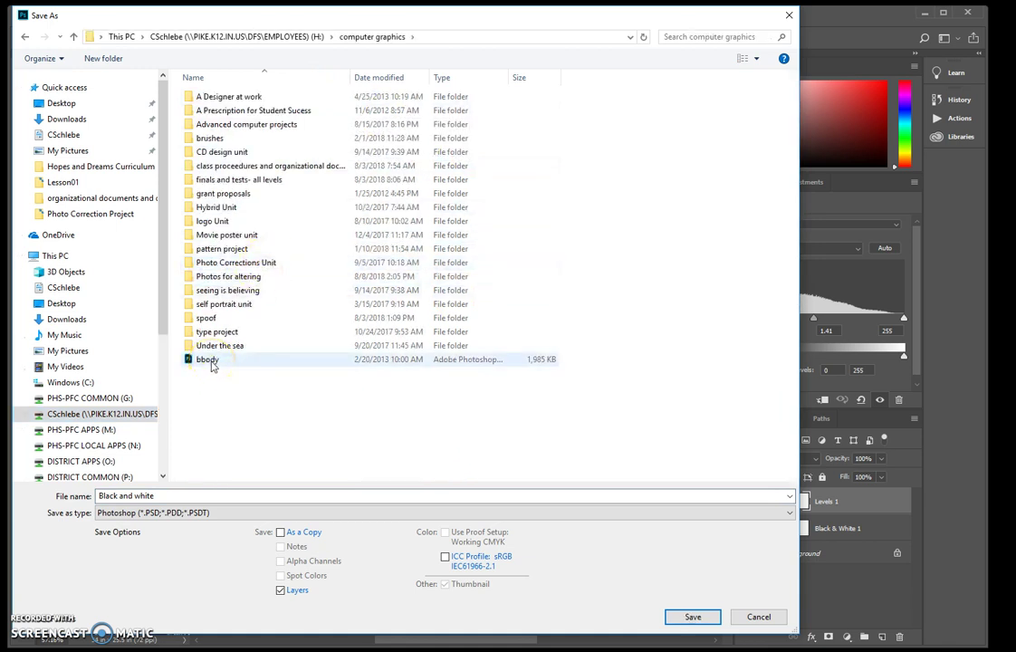
{"action": "left_click", "coordinate": [258, 278]}
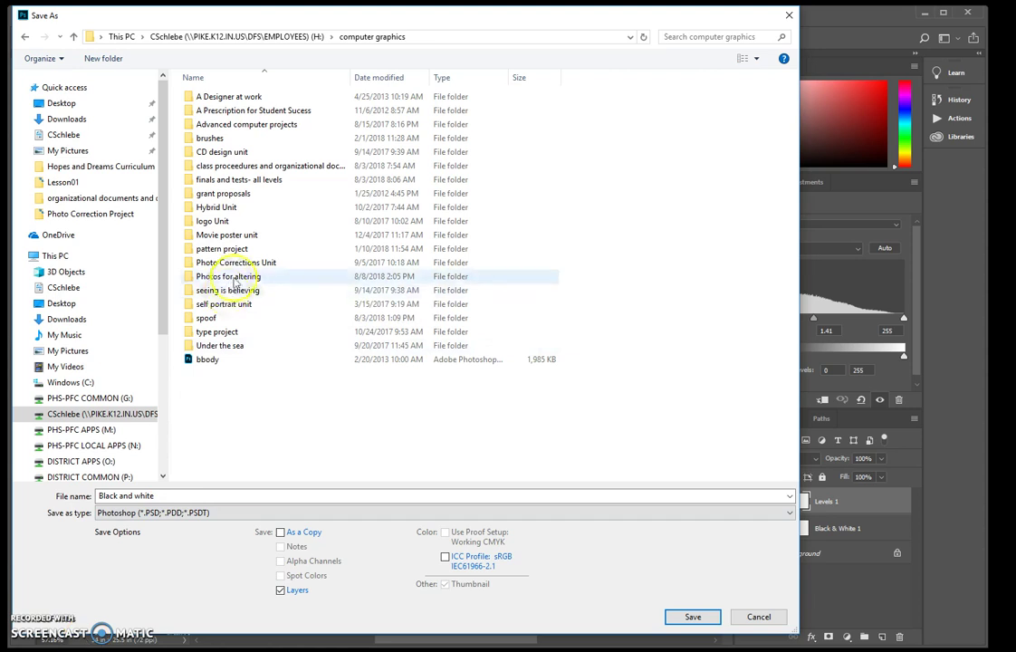
{"action": "left_click", "coordinate": [243, 305]}
{"action": "left_click", "coordinate": [257, 263]}
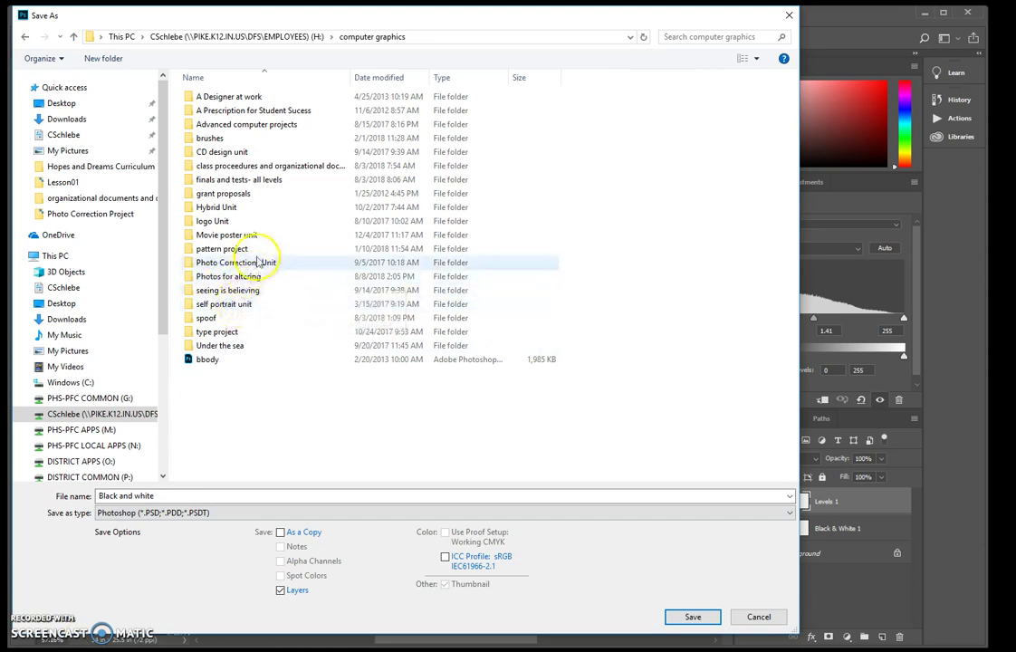
{"action": "double_click", "coordinate": [259, 265]}
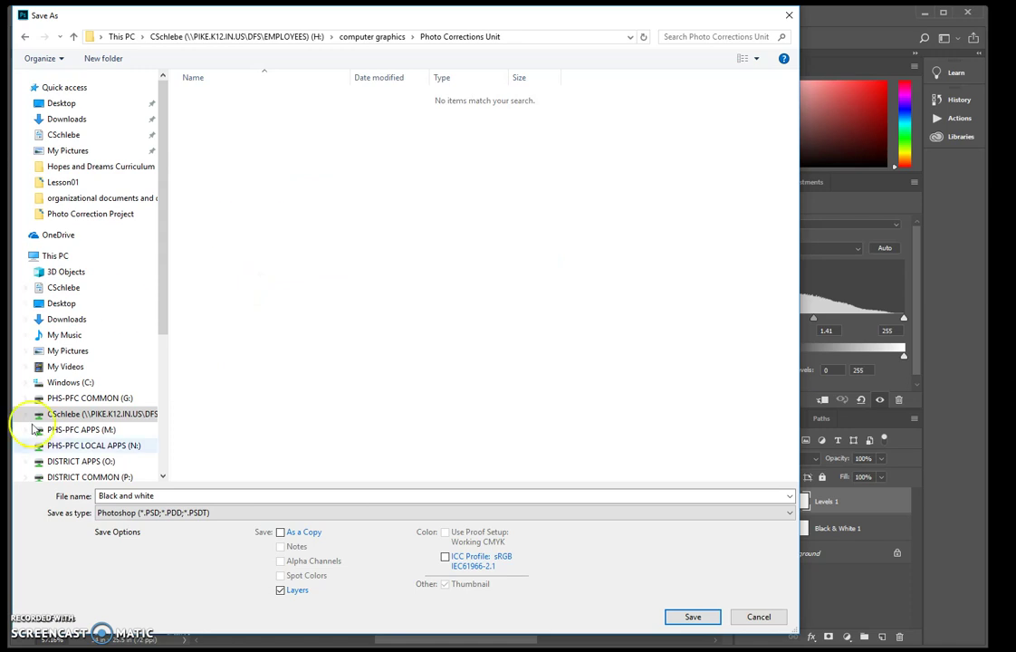
{"action": "left_click", "coordinate": [702, 621]}
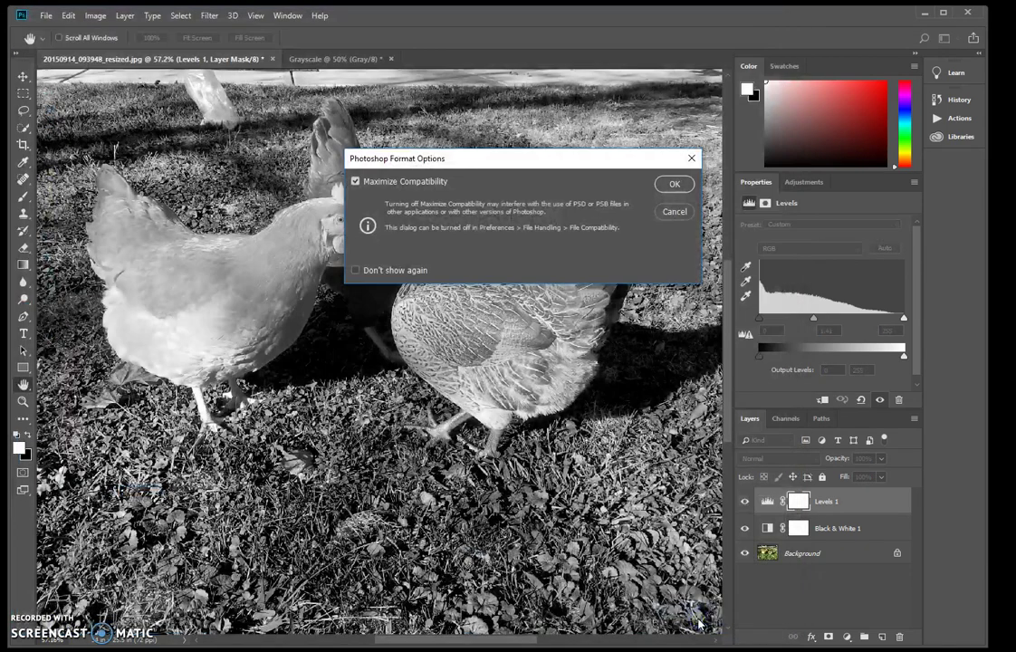
{"action": "left_click", "coordinate": [674, 186]}
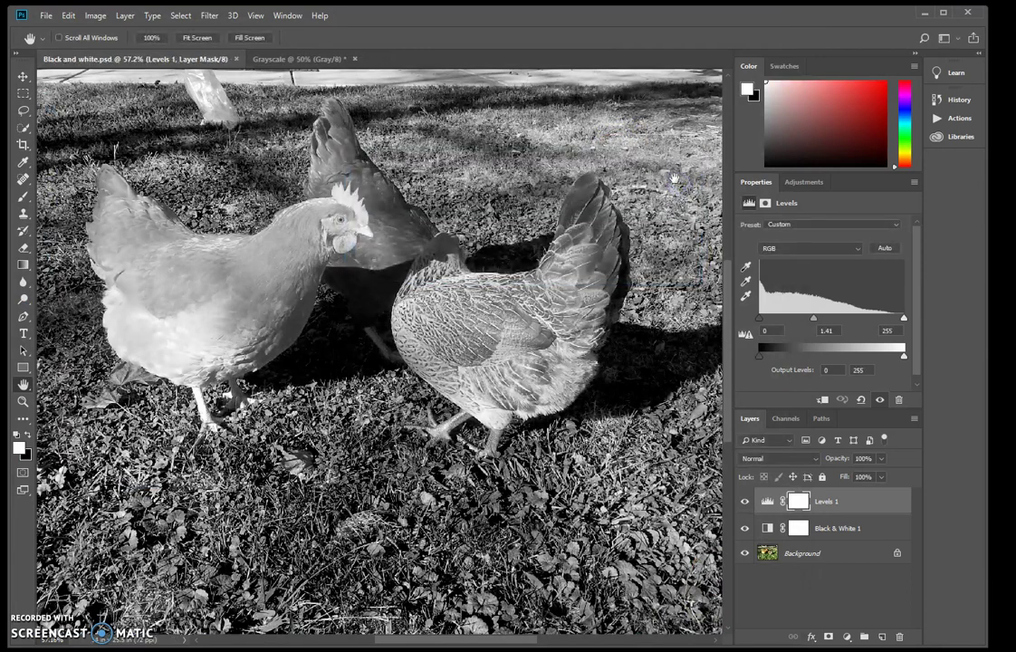